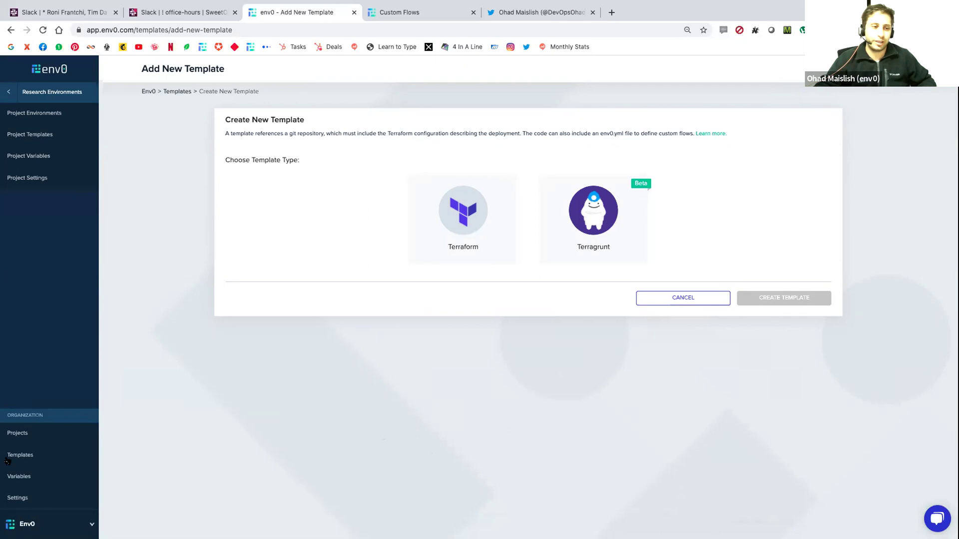
# Step: Open the Research Environments project from the projects list and view its project variables
pyautogui.click(18, 433)
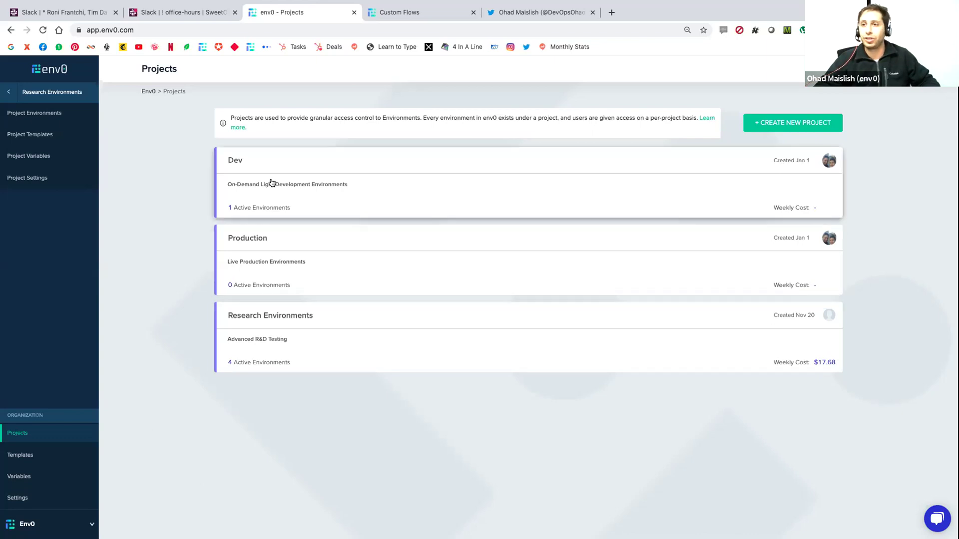
pyautogui.click(278, 331)
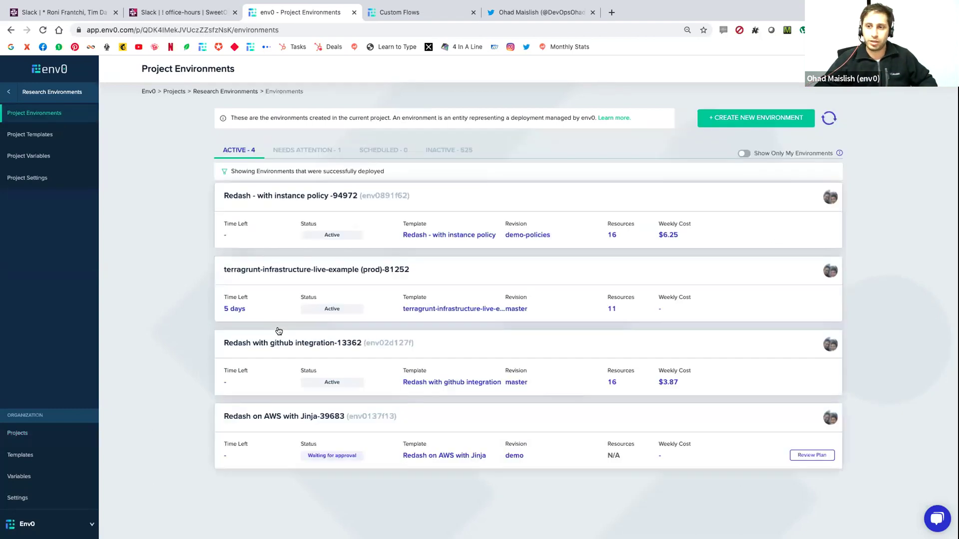
pyautogui.click(39, 158)
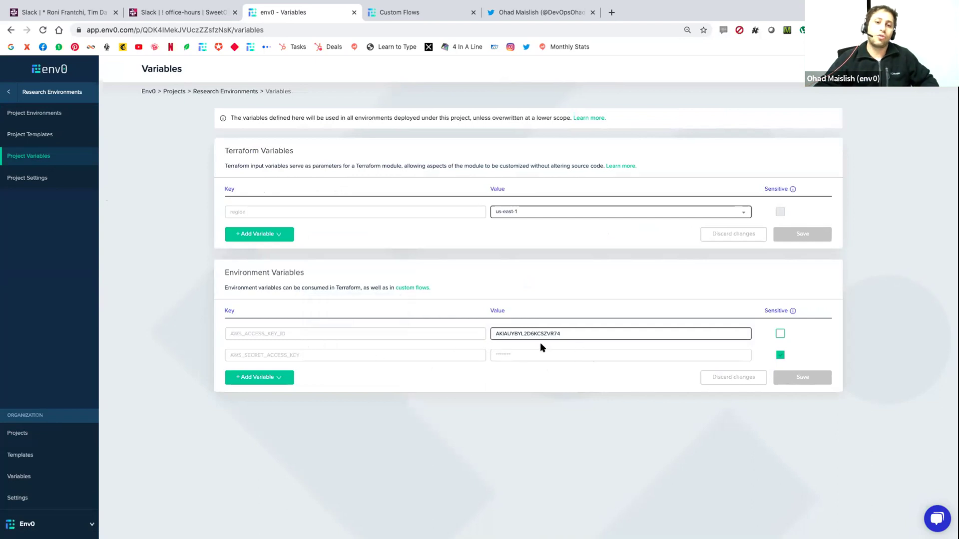
# Step: View the project's user access settings and show the role options for the assigned Deployer user
pyautogui.click(31, 183)
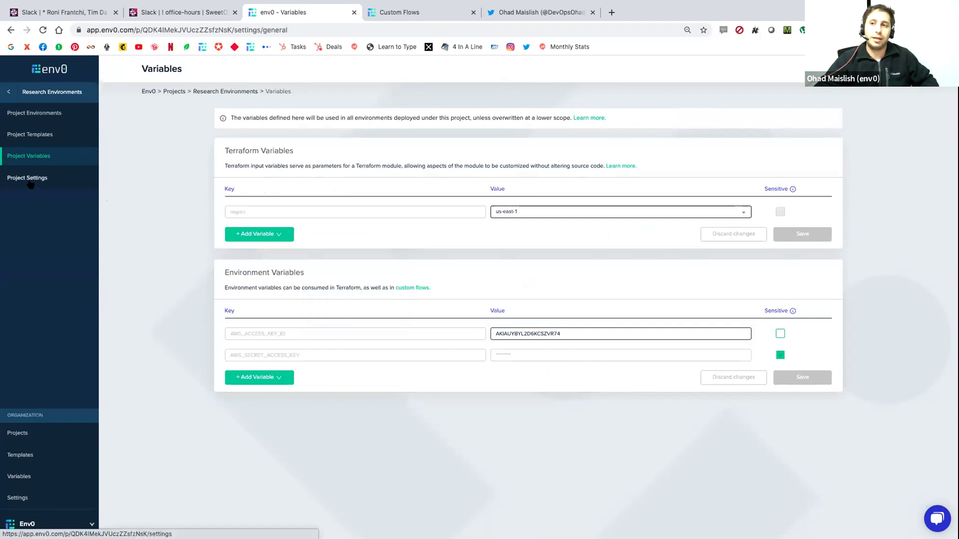
pyautogui.click(281, 121)
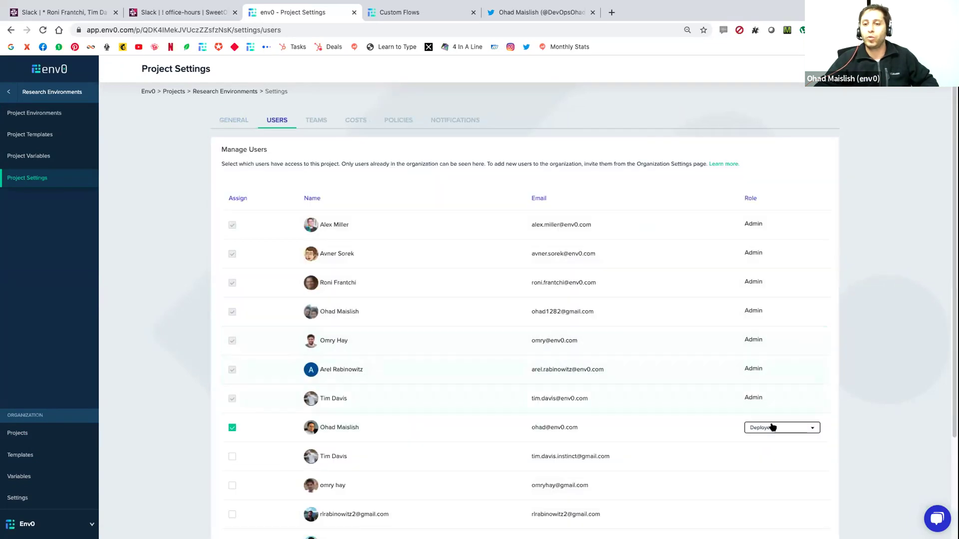
pyautogui.click(767, 428)
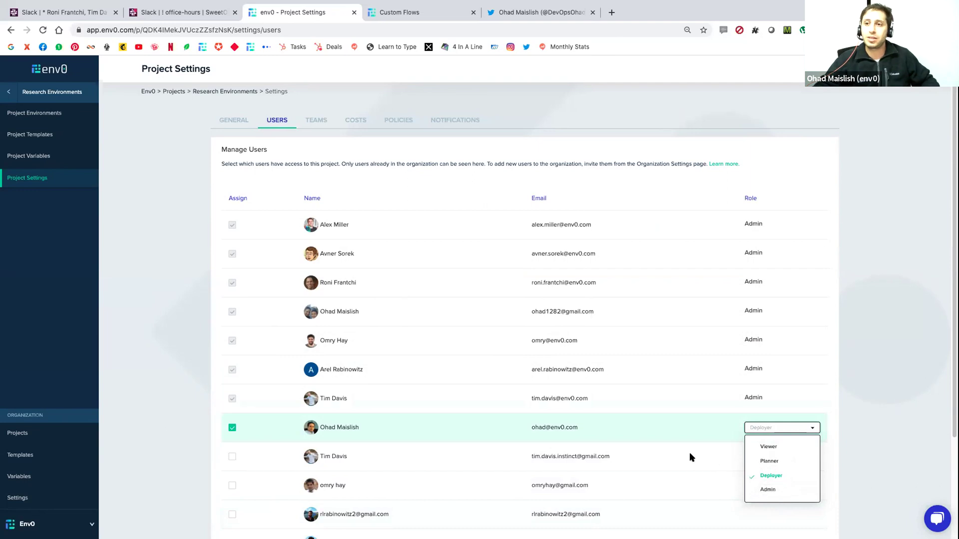
# Step: Open the source code of the Redash on AWS with Jinja project template and view its env0.yml file
pyautogui.click(40, 137)
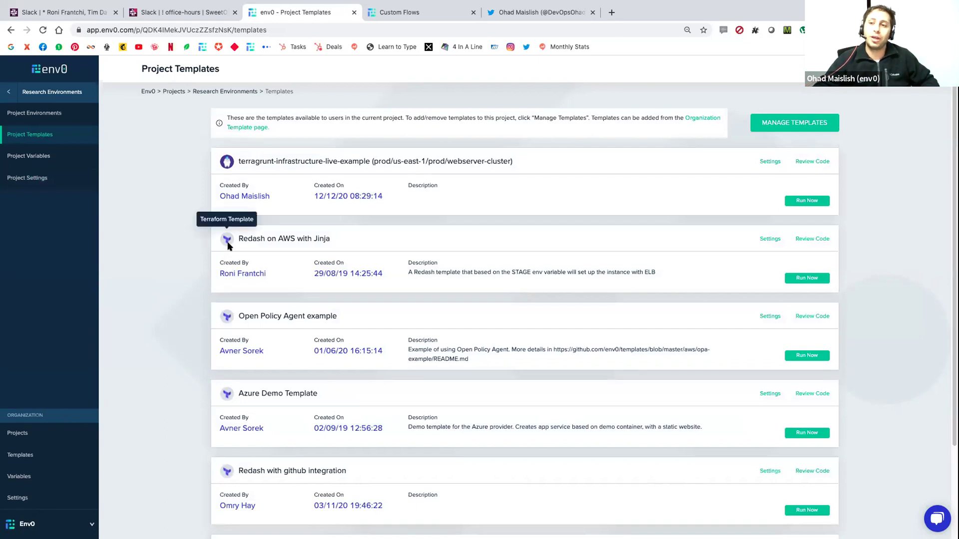
pyautogui.click(797, 239)
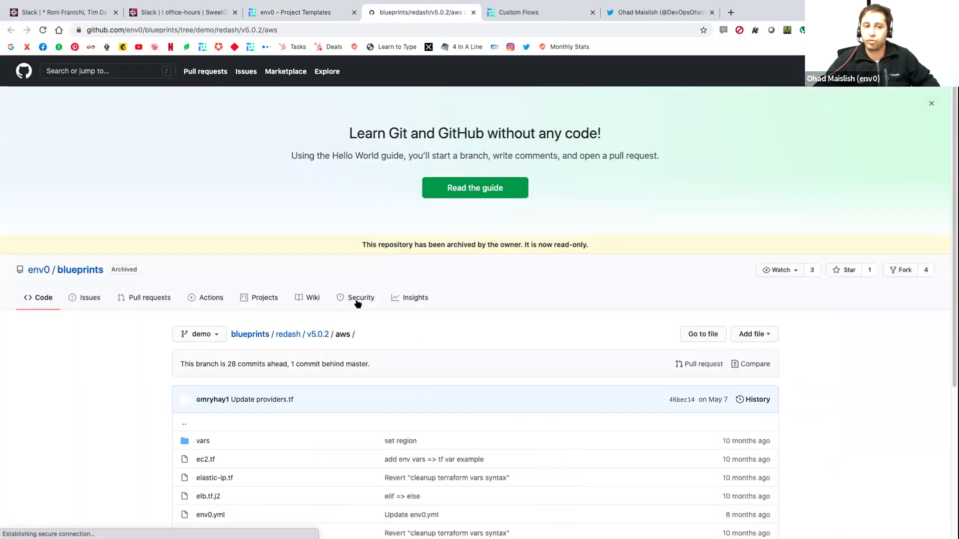
pyautogui.scroll(-2, 222, 356)
pyautogui.scroll(-3, 215, 374)
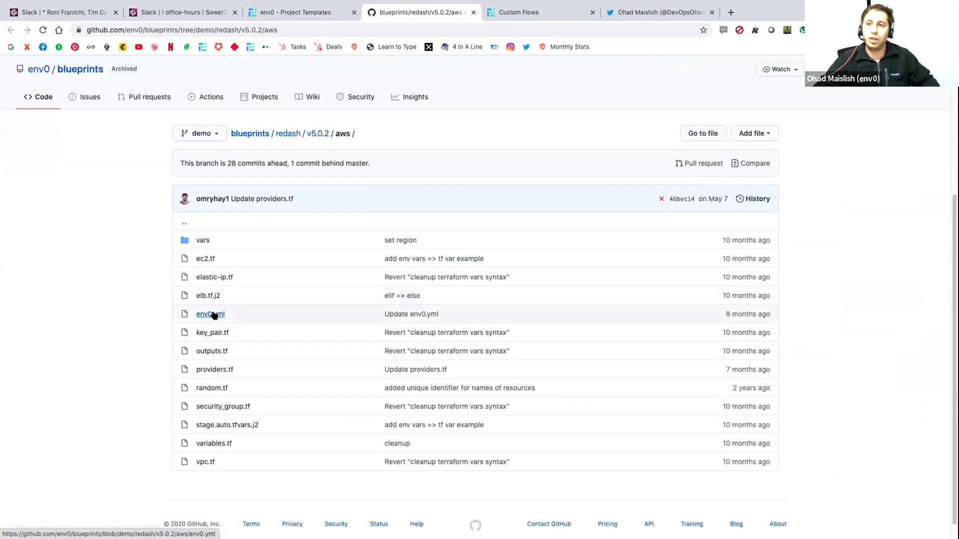
pyautogui.click(212, 314)
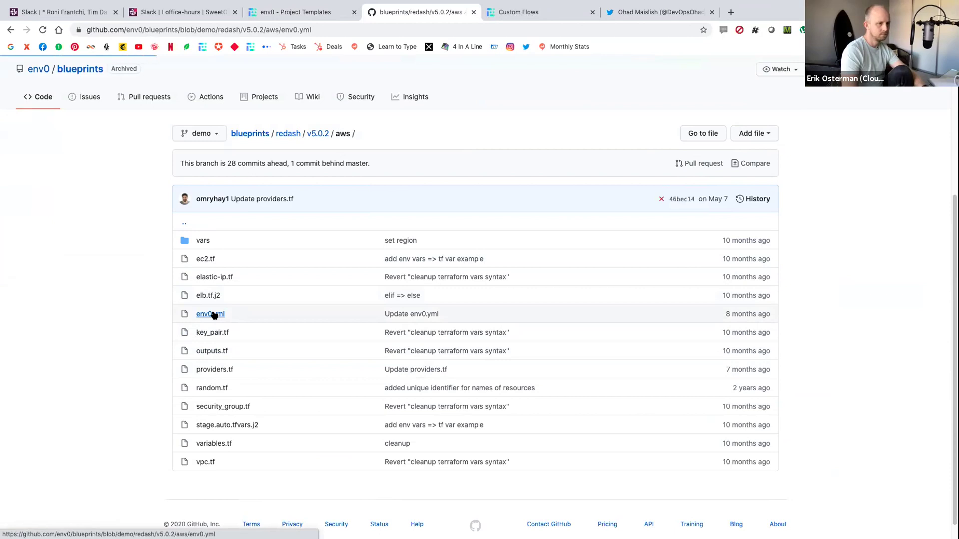
pyautogui.scroll(-3, 457, 357)
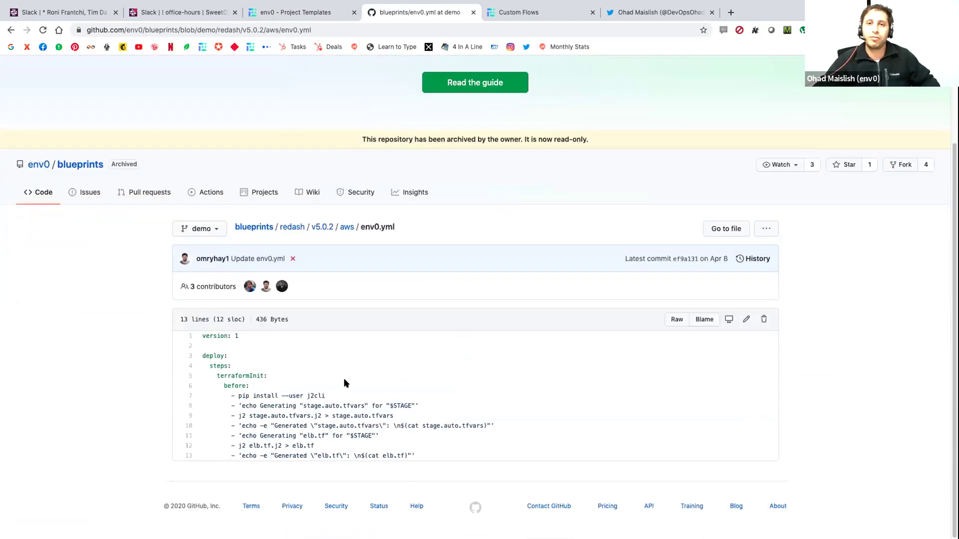
# Step: Examine the possible env0.yml hooks in the Custom Flows documentation, highlighting the line under the destroy setupVariables after hook
pyautogui.click(517, 12)
pyautogui.scroll(10, 514, 262)
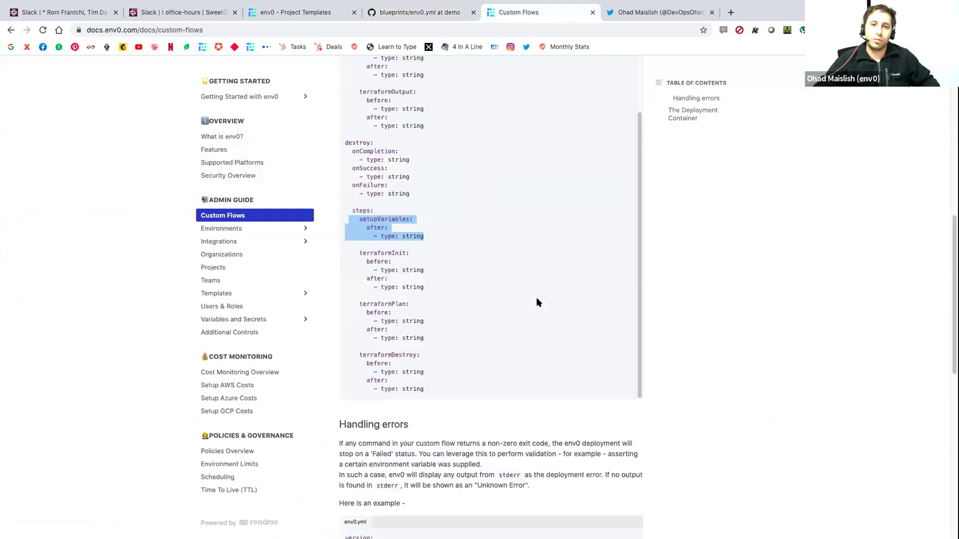
pyautogui.scroll(8, 493, 295)
pyautogui.scroll(-3, 439, 319)
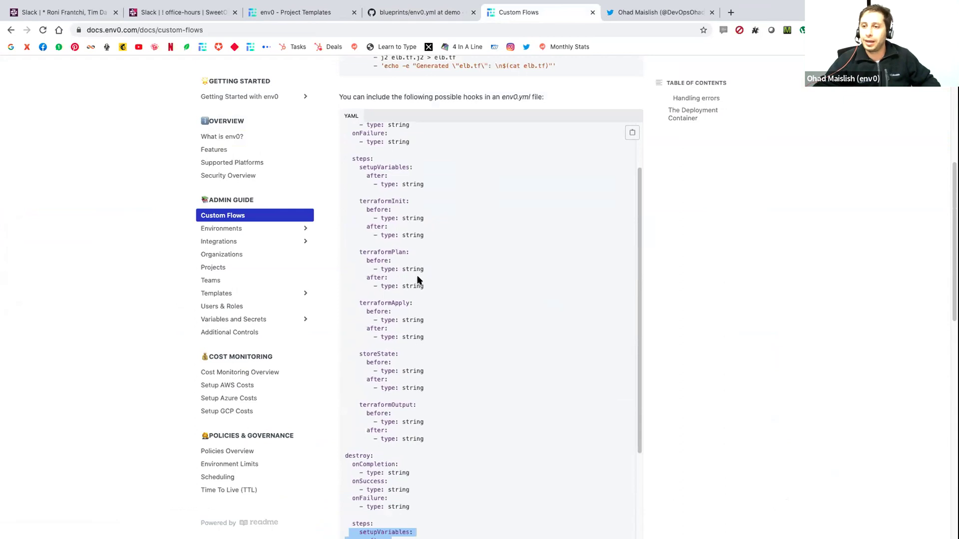
pyautogui.scroll(-5, 415, 320)
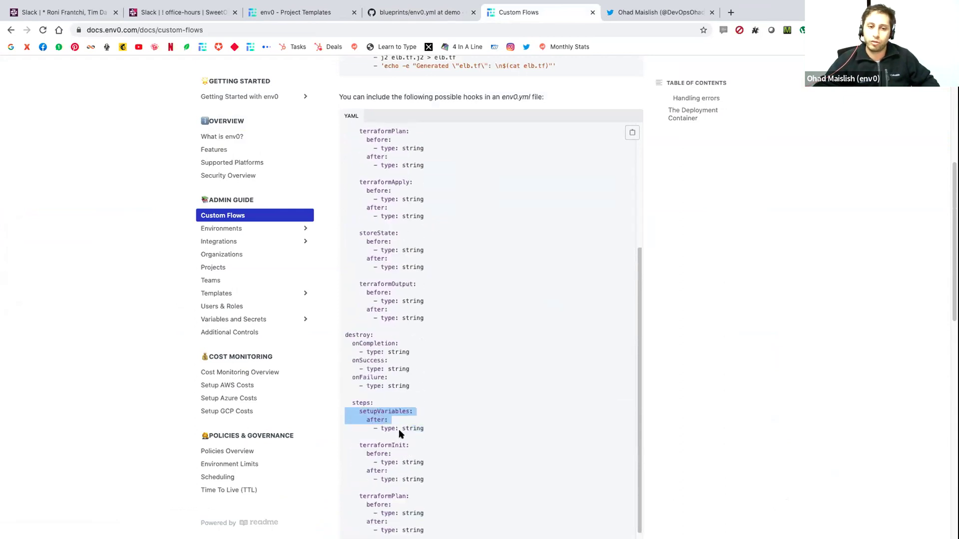
pyautogui.tripleClick(408, 428)
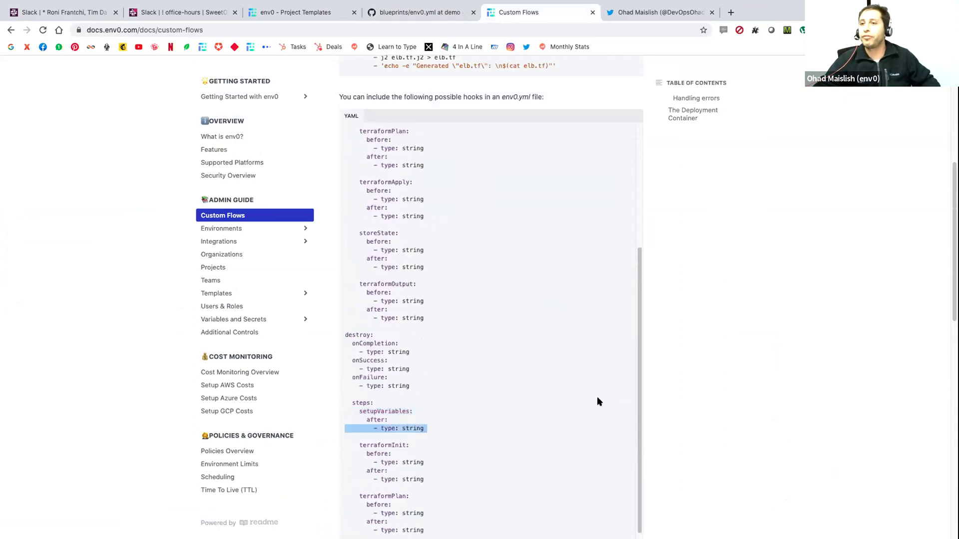
# Step: Examine the tools included in the deployment container in the Custom Flows documentation and highlight Powershell
pyautogui.scroll(-1, 749, 428)
pyautogui.scroll(-10, 749, 429)
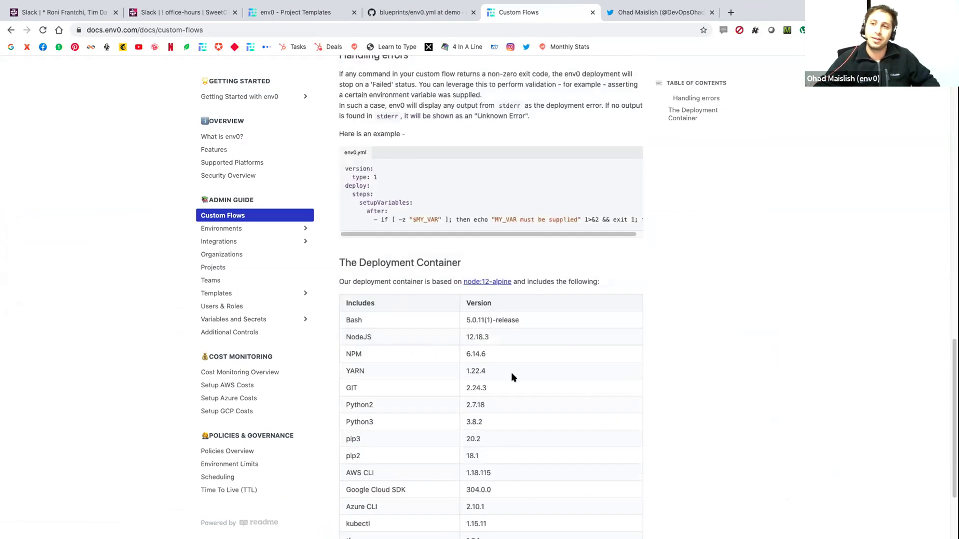
pyautogui.scroll(-5, 518, 423)
pyautogui.doubleClick(371, 486)
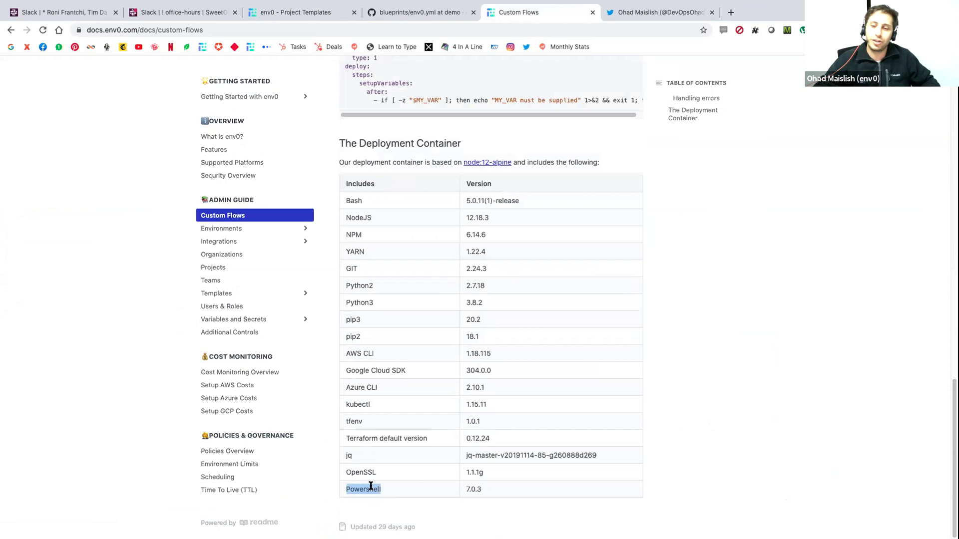
# Step: Back in env0, start a new environment from the Redash on AWS with Jinja template and name it example-35948
pyautogui.click(284, 13)
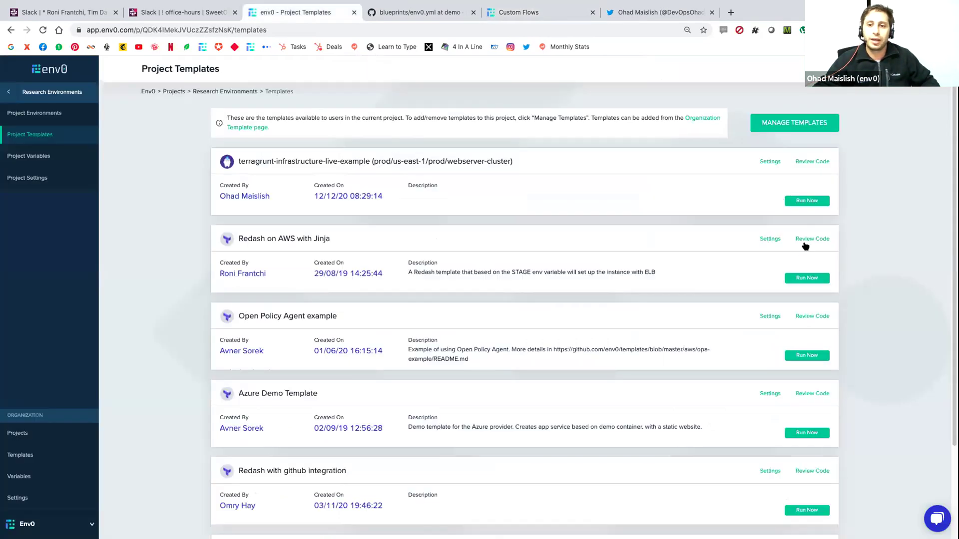
pyautogui.click(796, 277)
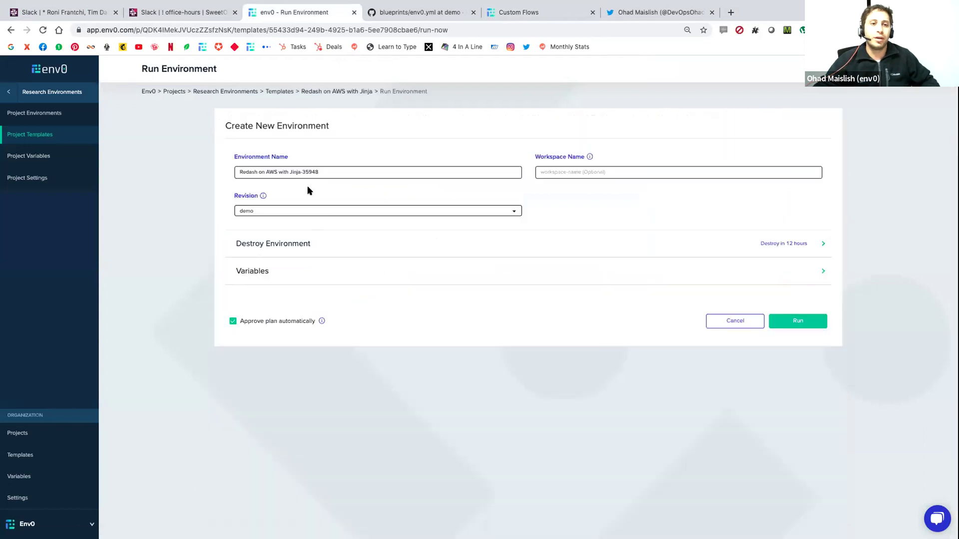
pyautogui.click(301, 172)
pyautogui.hotkey('shift', 'Home')
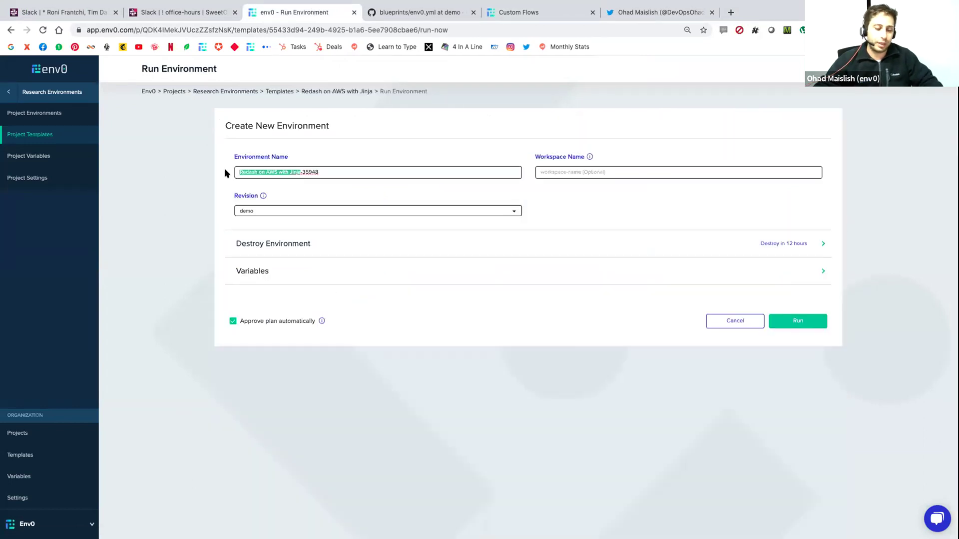
pyautogui.write('example')
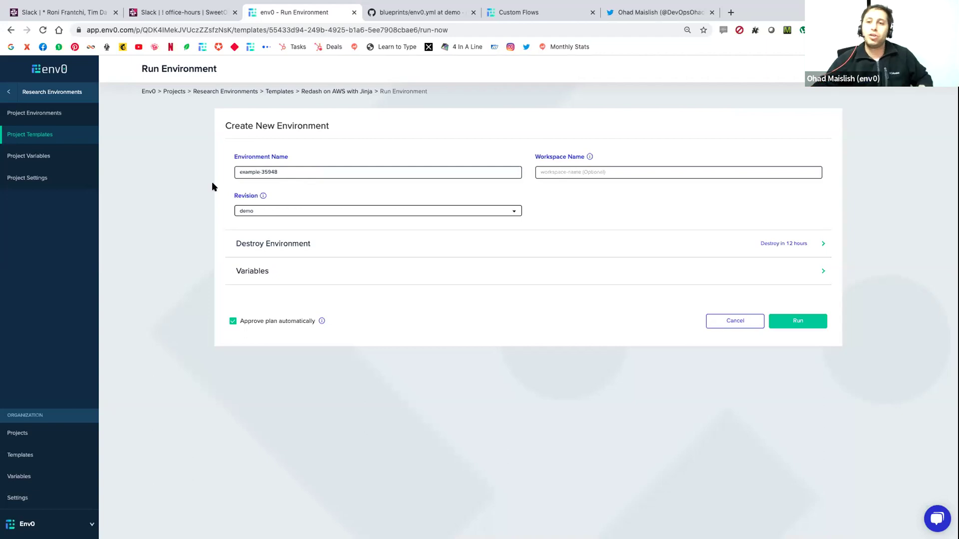
# Step: Show the destroy-after durations offered for the new environment and view the organization's environment TTL policies
pyautogui.click(243, 251)
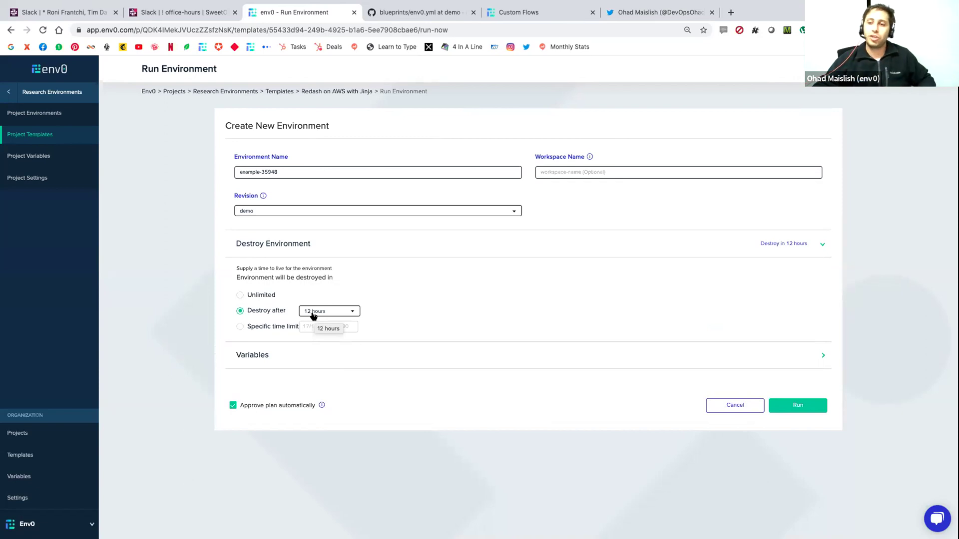
pyautogui.click(313, 316)
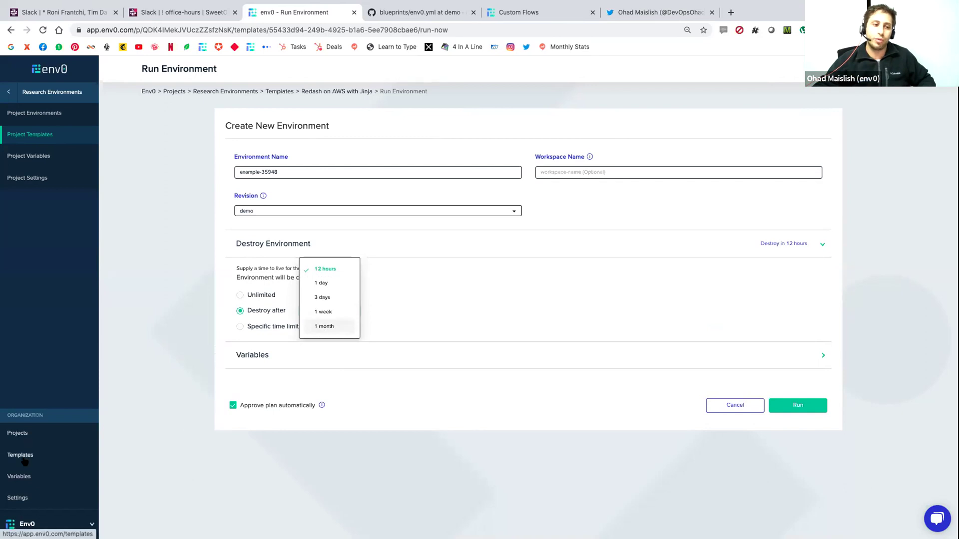
pyautogui.click(20, 496)
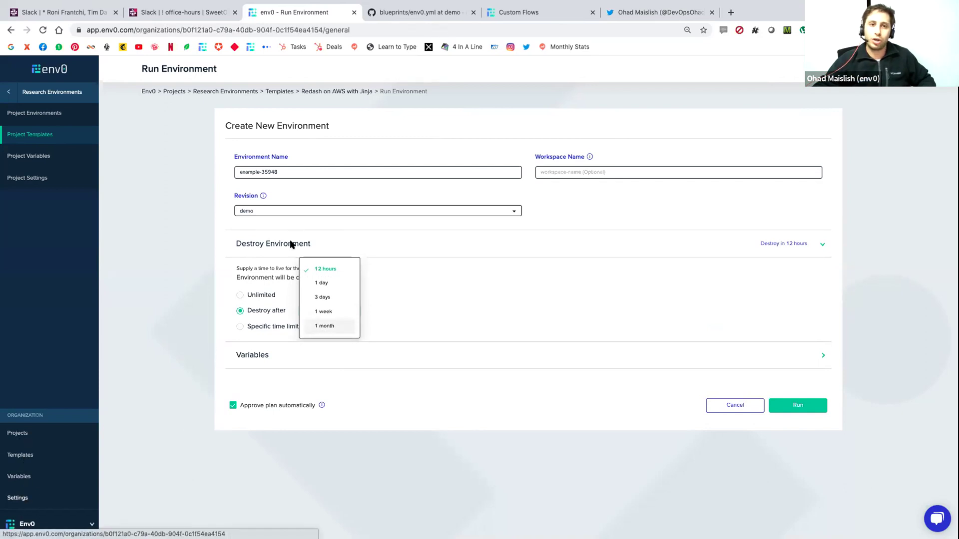
pyautogui.click(466, 127)
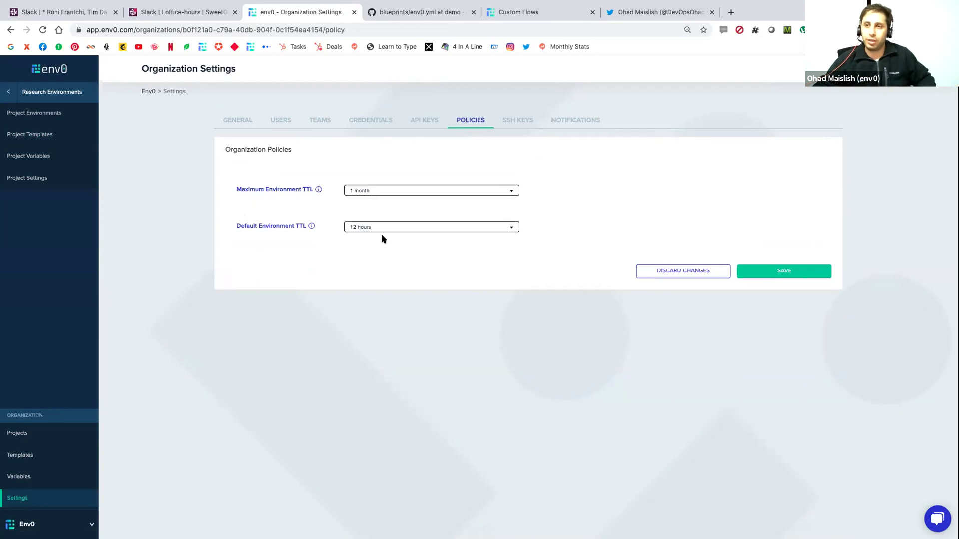
# Step: Start a new environment from the Redash on AWS with Jinja project template and expand its destroy and variable settings
pyautogui.click(33, 136)
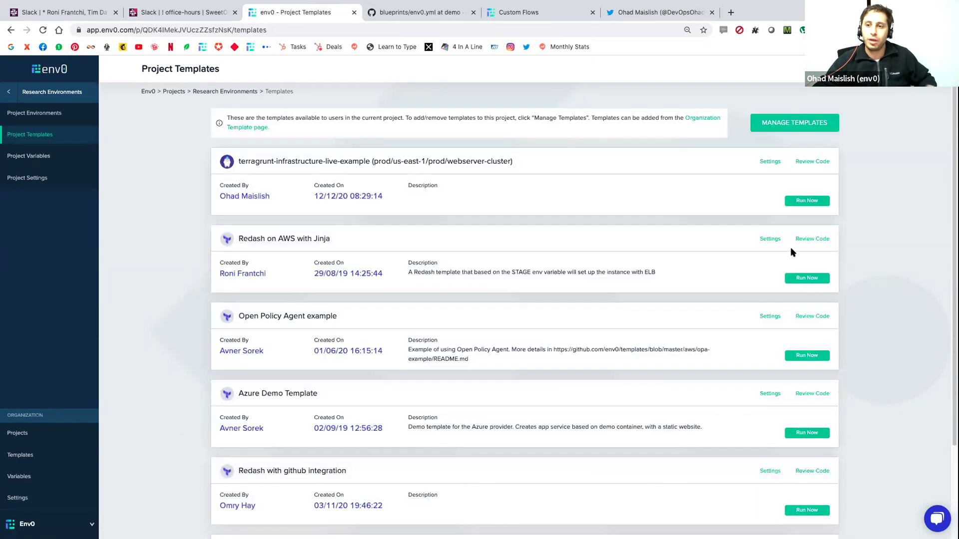
pyautogui.click(797, 279)
pyautogui.click(278, 250)
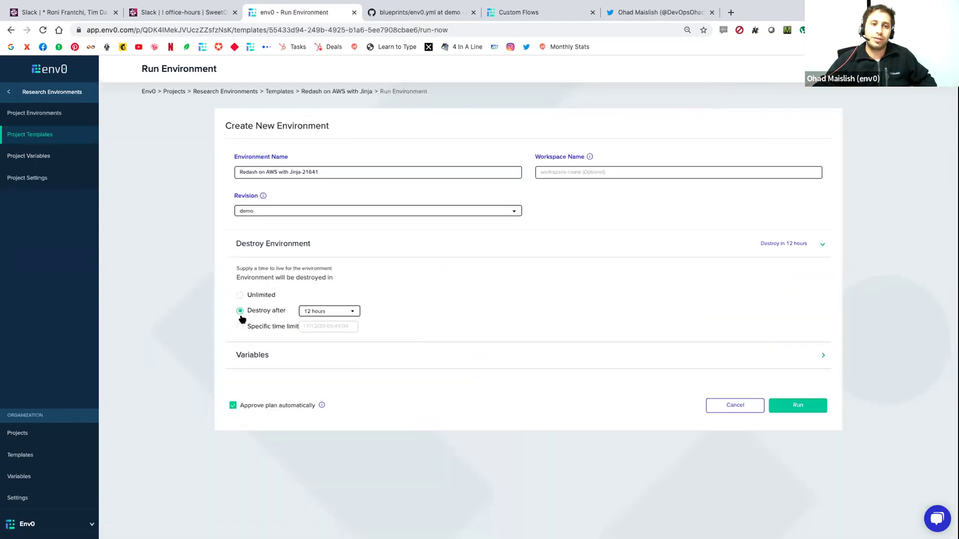
pyautogui.click(259, 363)
pyautogui.scroll(-3, 497, 379)
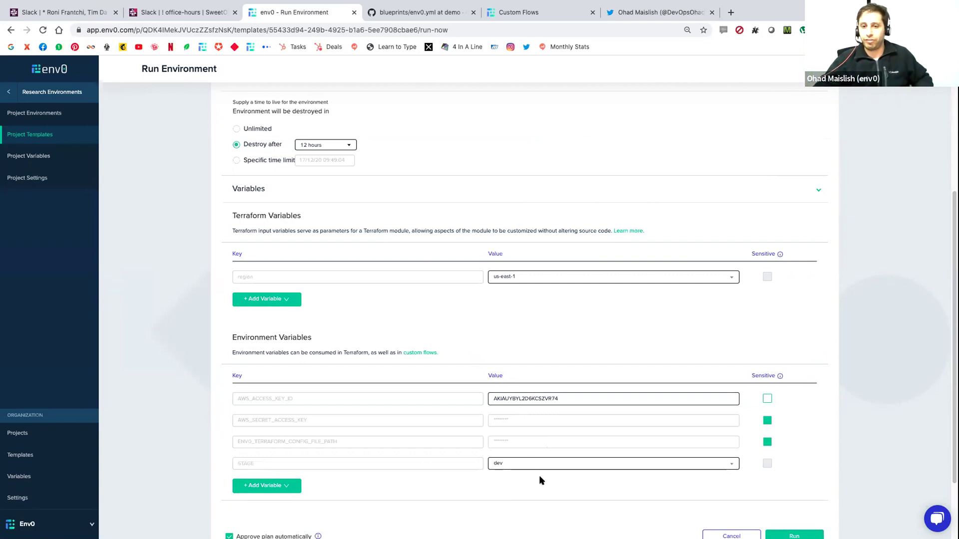
# Step: Check the STAGE options, keep dev and automatic plan approval, and run the new environment
pyautogui.click(530, 464)
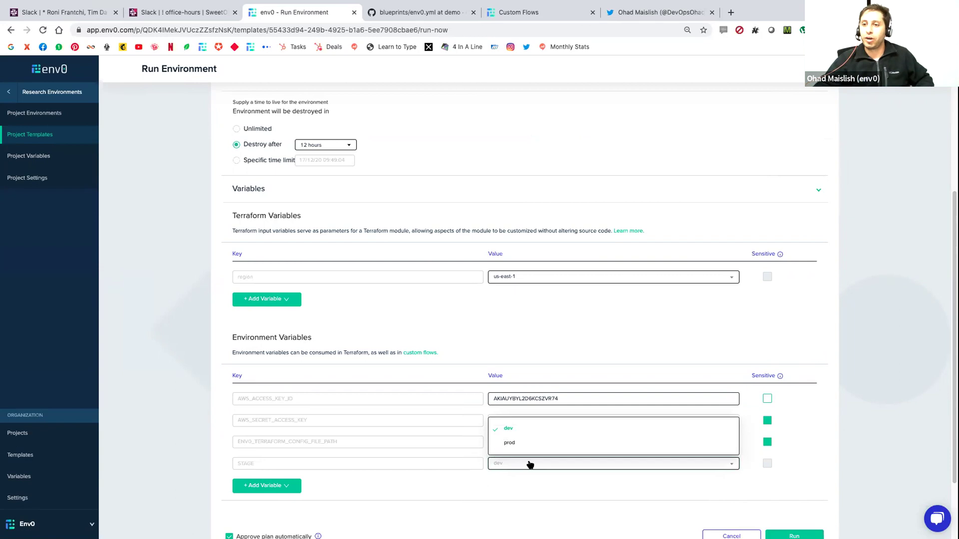
pyautogui.scroll(-2, 793, 479)
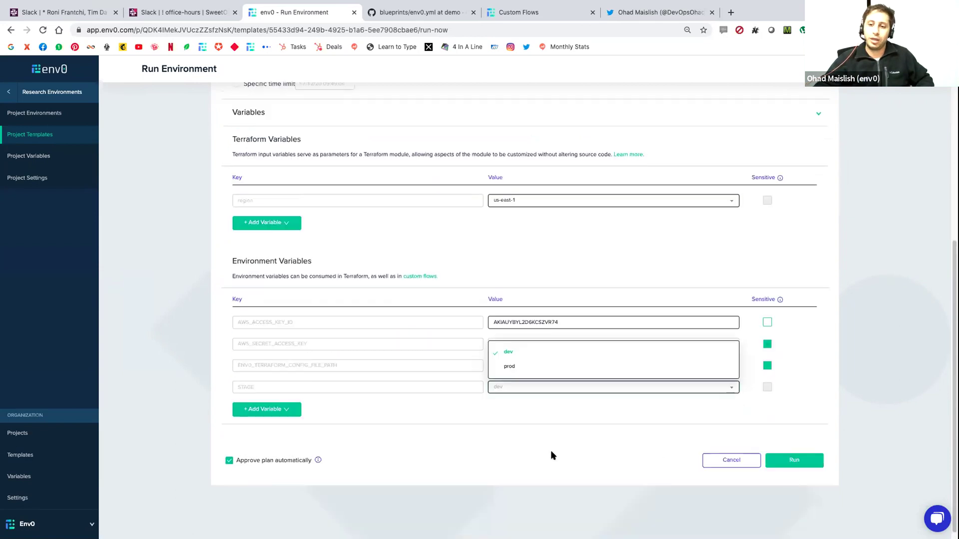
pyautogui.click(424, 463)
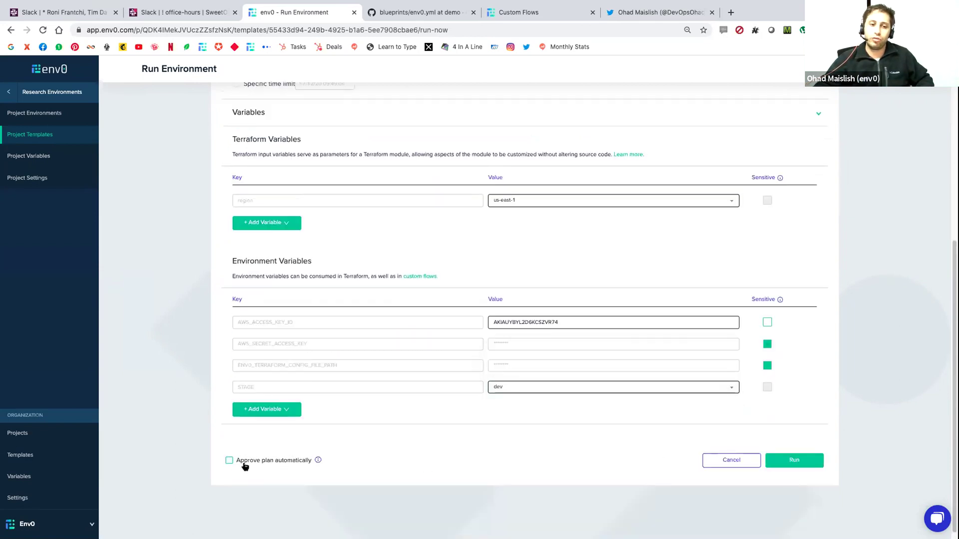
pyautogui.click(244, 463)
pyautogui.click(244, 464)
pyautogui.click(794, 462)
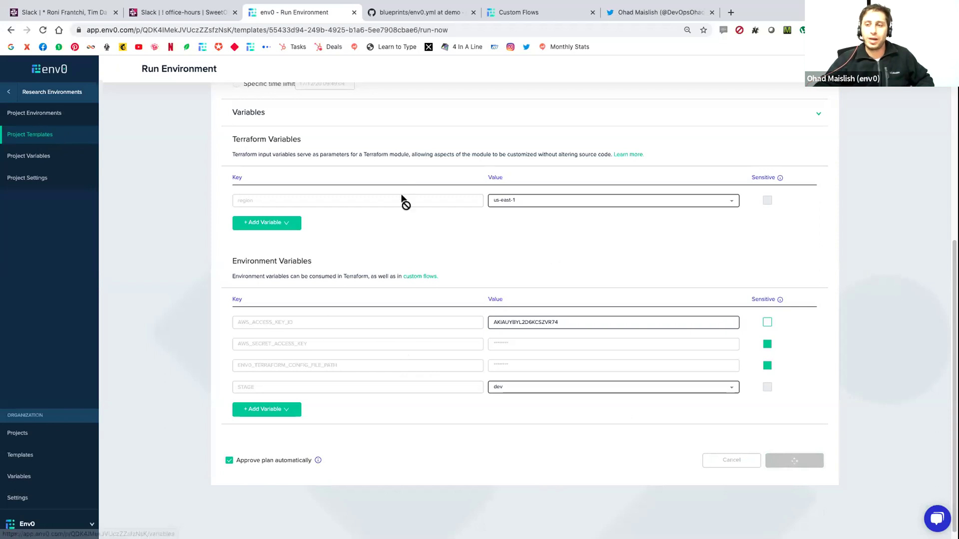
# Step: Open the Redash - with instance policy environment in the project and expand its aws resources
pyautogui.moveTo(402, 201)
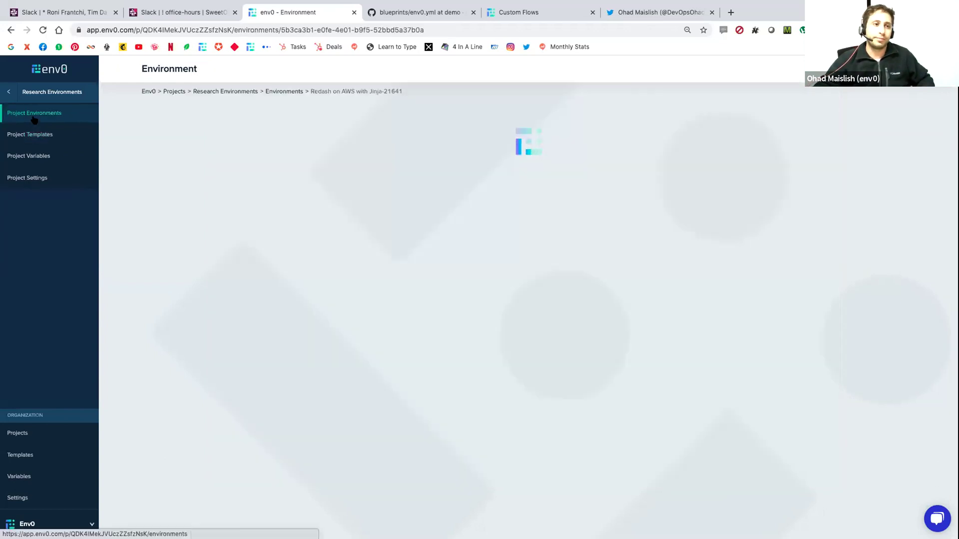
pyautogui.click(34, 114)
pyautogui.click(292, 284)
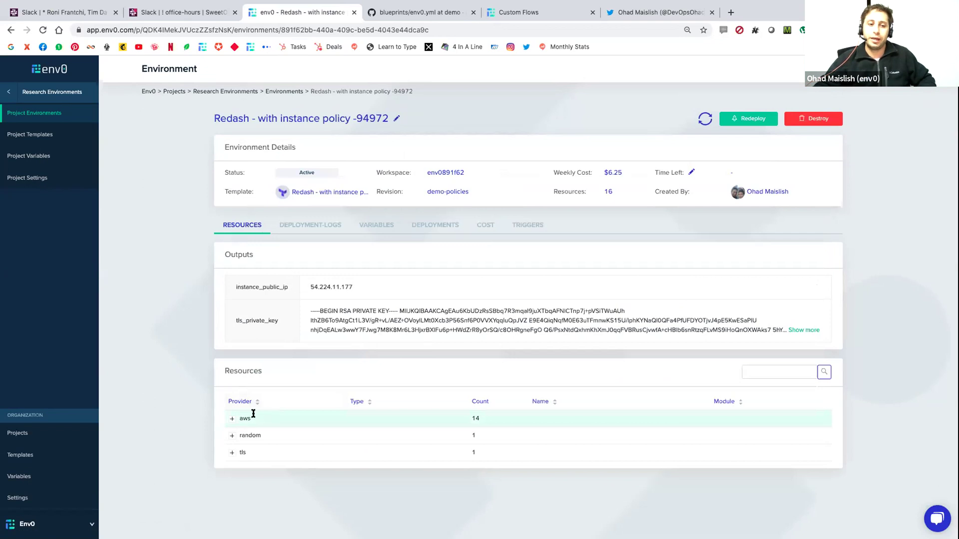
pyautogui.click(231, 420)
pyautogui.scroll(-3, 315, 449)
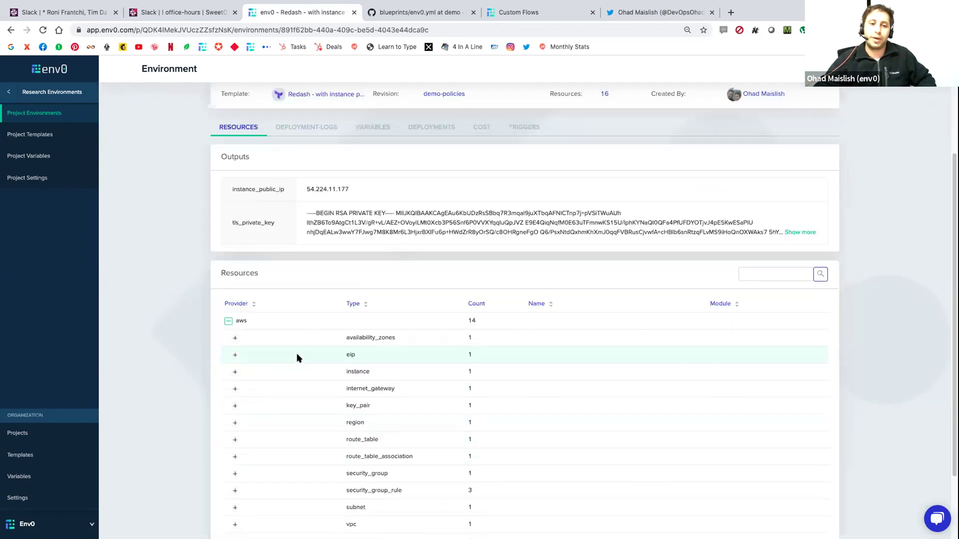
# Step: Expand the eip resource and review the environment's deployment logs and variables
pyautogui.click(233, 344)
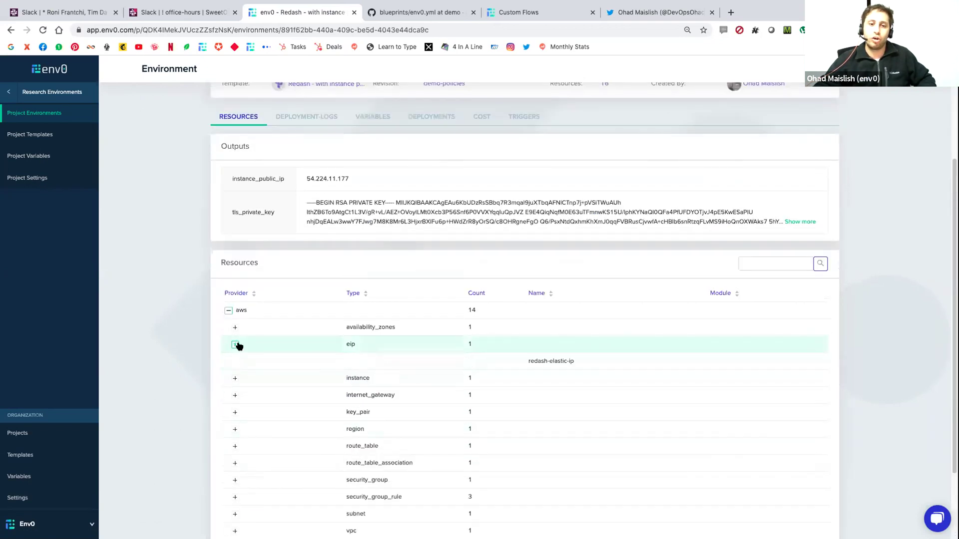
pyautogui.scroll(3, 414, 365)
pyautogui.click(300, 226)
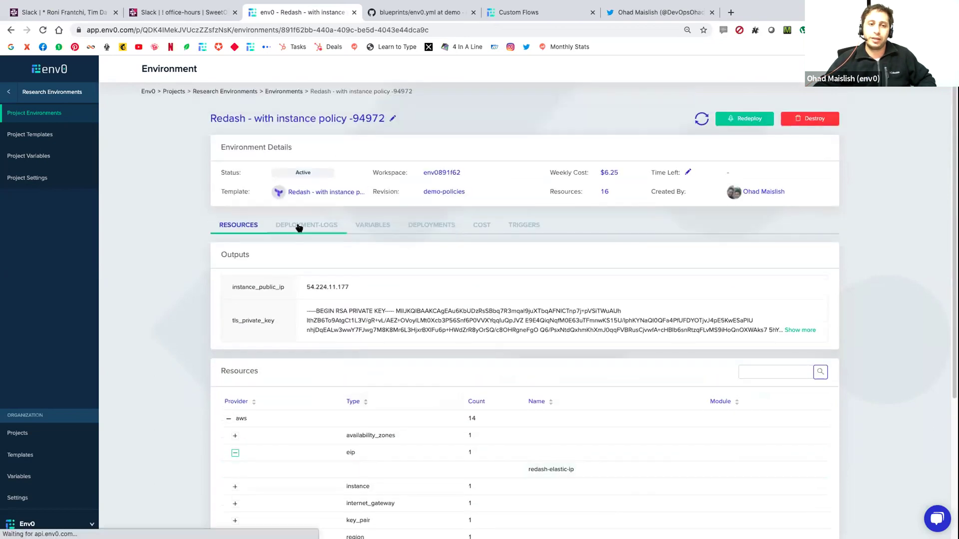
pyautogui.click(435, 226)
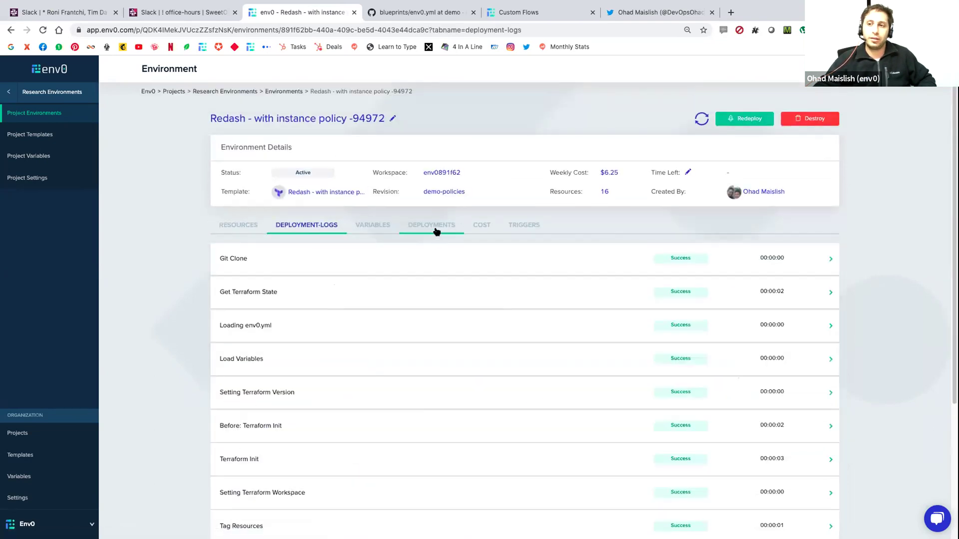
pyautogui.click(378, 227)
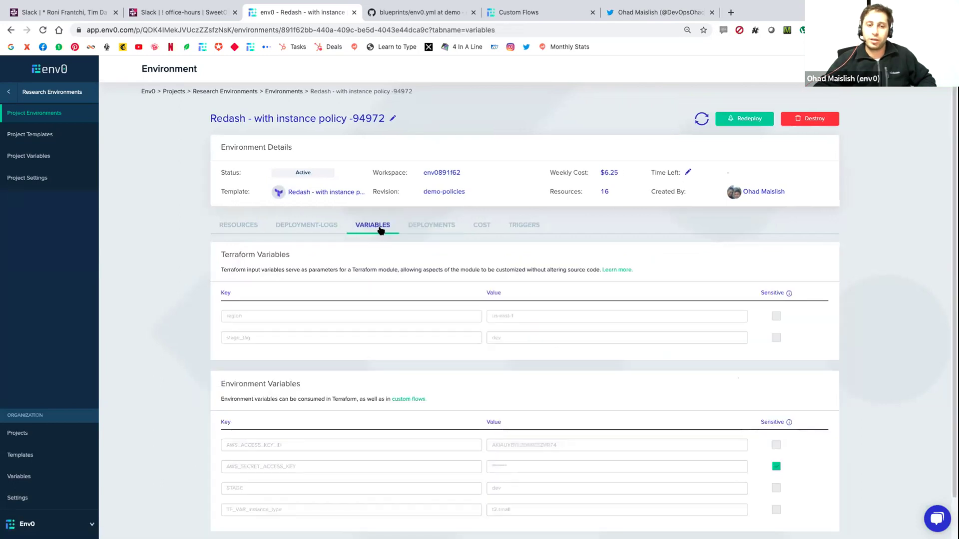
pyautogui.doubleClick(619, 194)
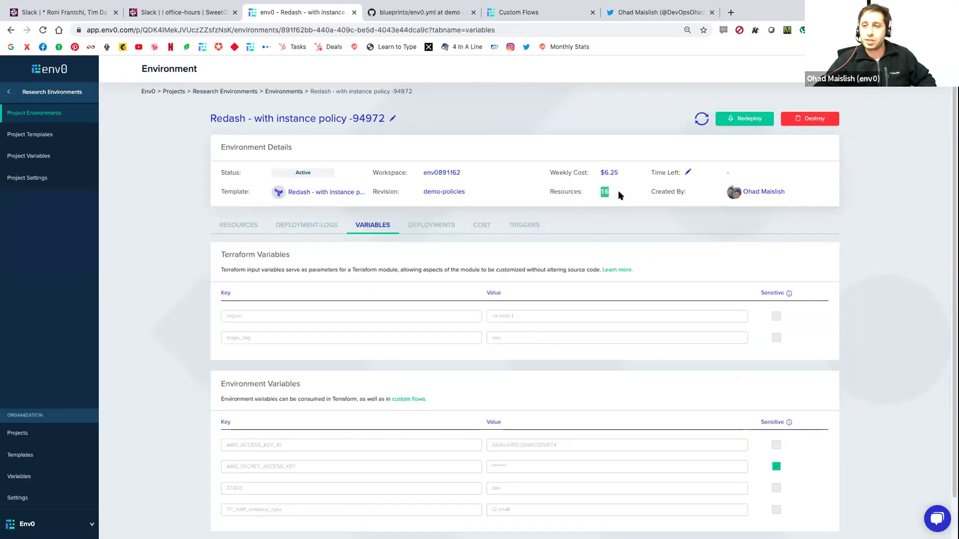
# Step: View the environment's cost chart for the Last Quarter
pyautogui.click(479, 227)
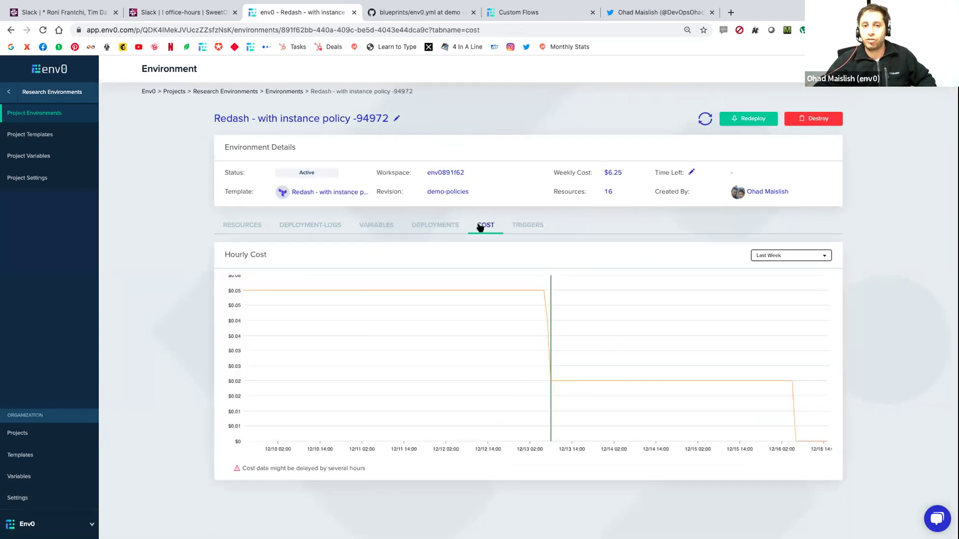
pyautogui.click(789, 255)
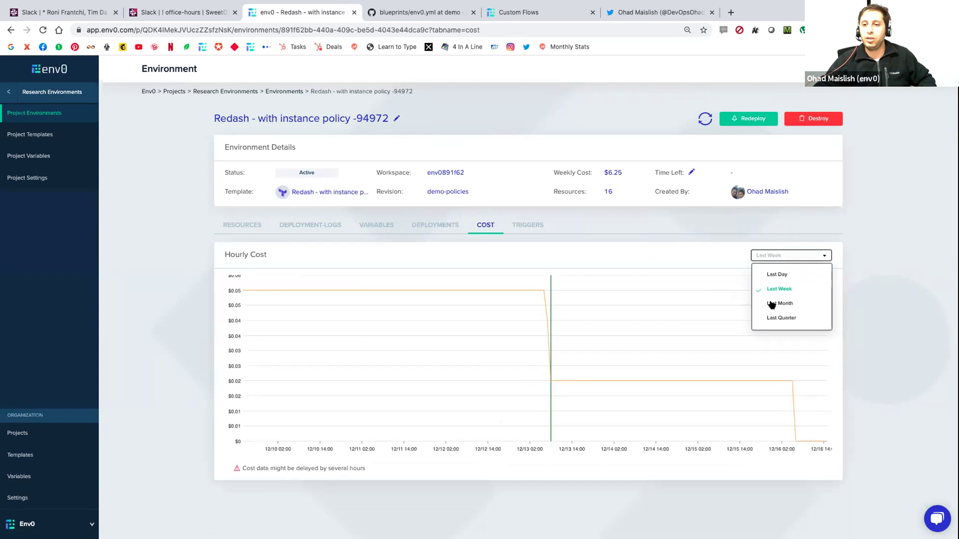
pyautogui.click(773, 319)
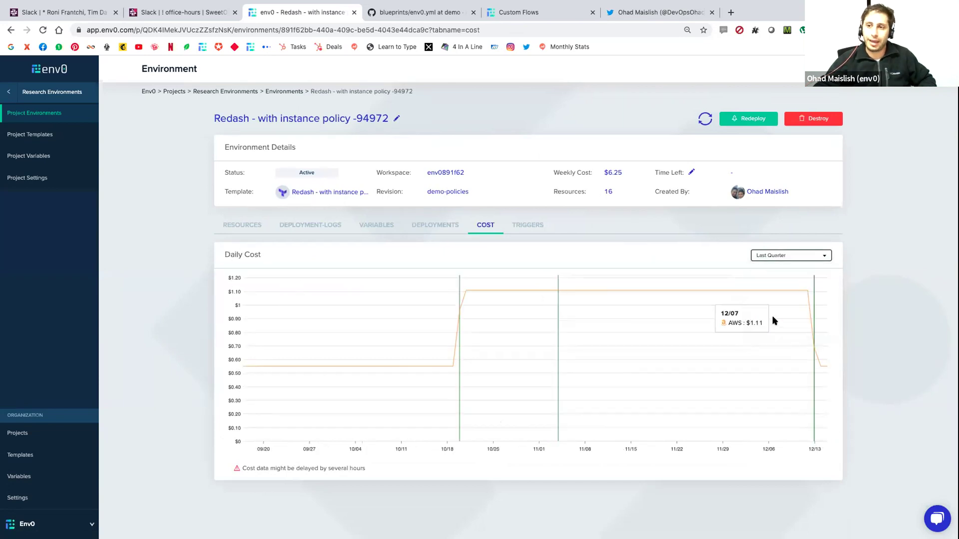
# Step: Expand the Tag Resources log in the environment's deployment logs and highlight terratag in its command
pyautogui.click(327, 225)
pyautogui.scroll(-4, 345, 315)
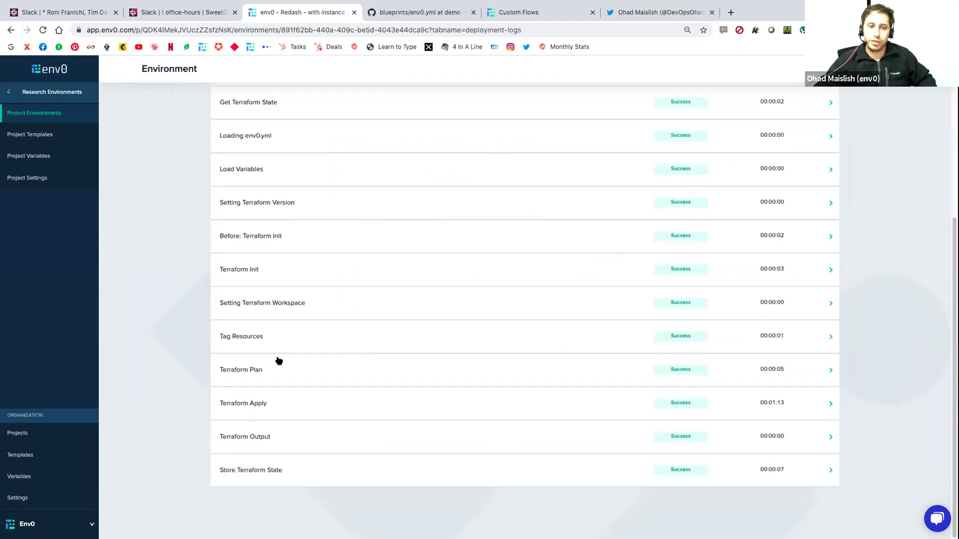
pyautogui.click(245, 340)
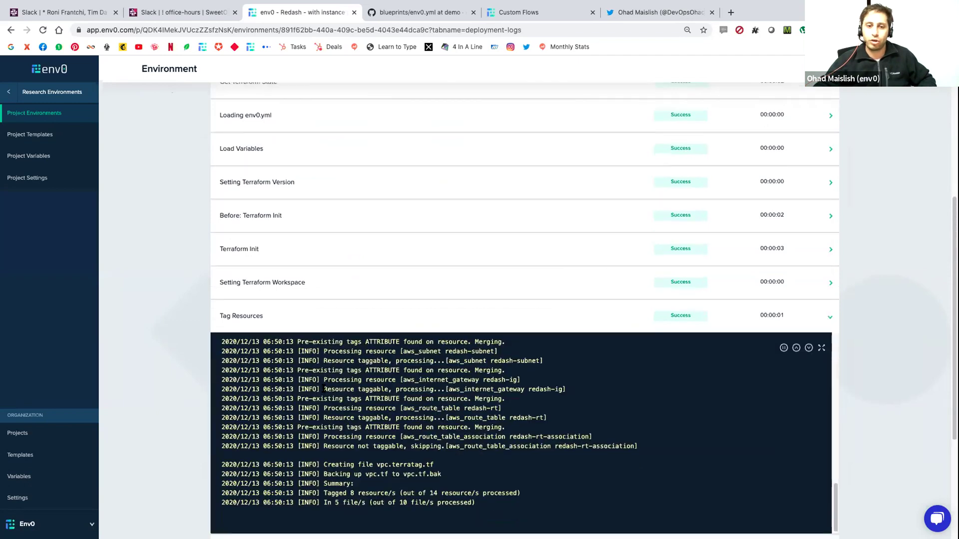
pyautogui.doubleClick(261, 355)
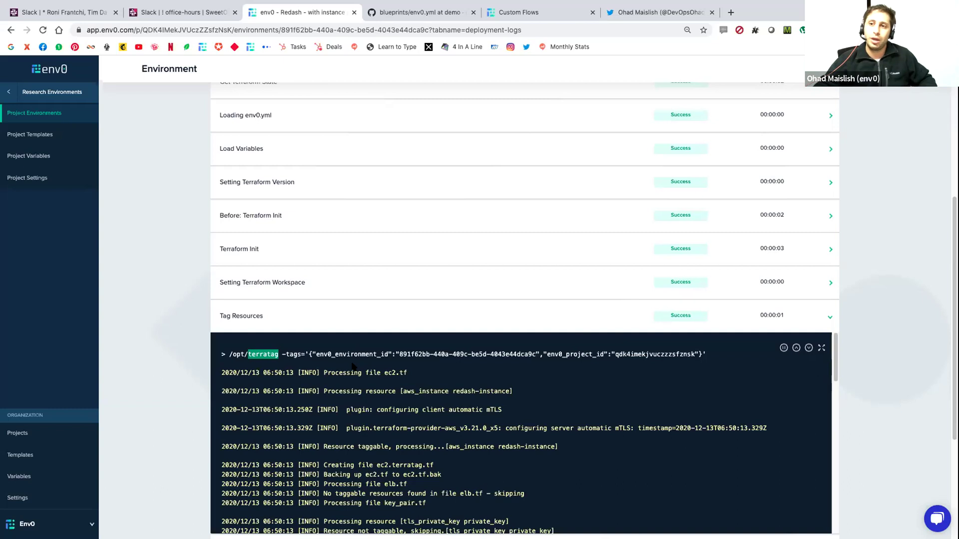
pyautogui.scroll(5, 350, 307)
# Step: Return to the environment's cost data, switch it to Last Quarter and inspect the deployment markers
pyautogui.click(480, 226)
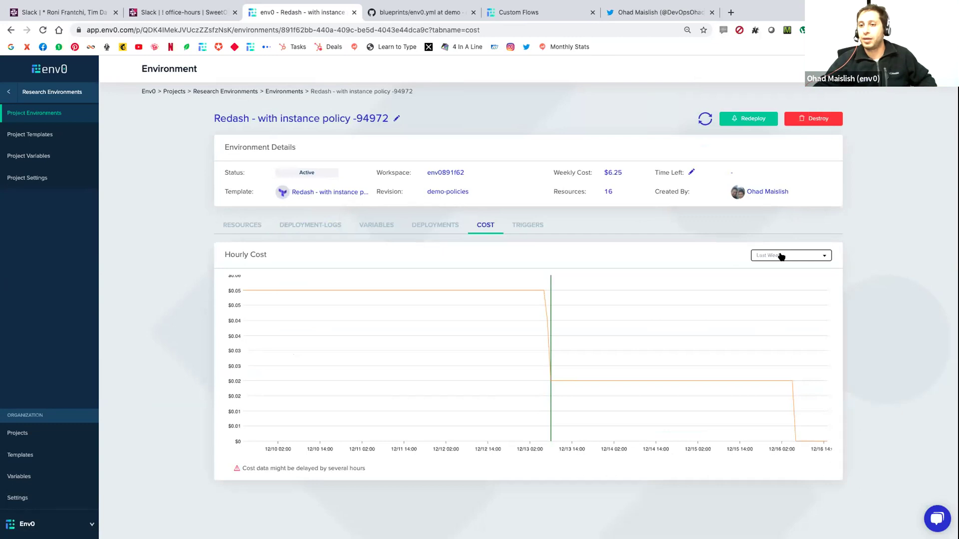
pyautogui.click(779, 256)
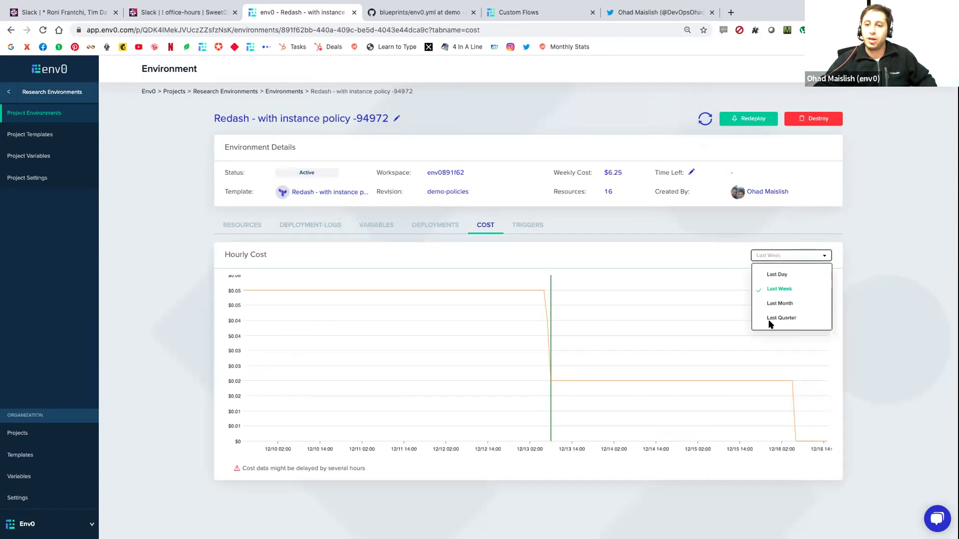
pyautogui.click(770, 319)
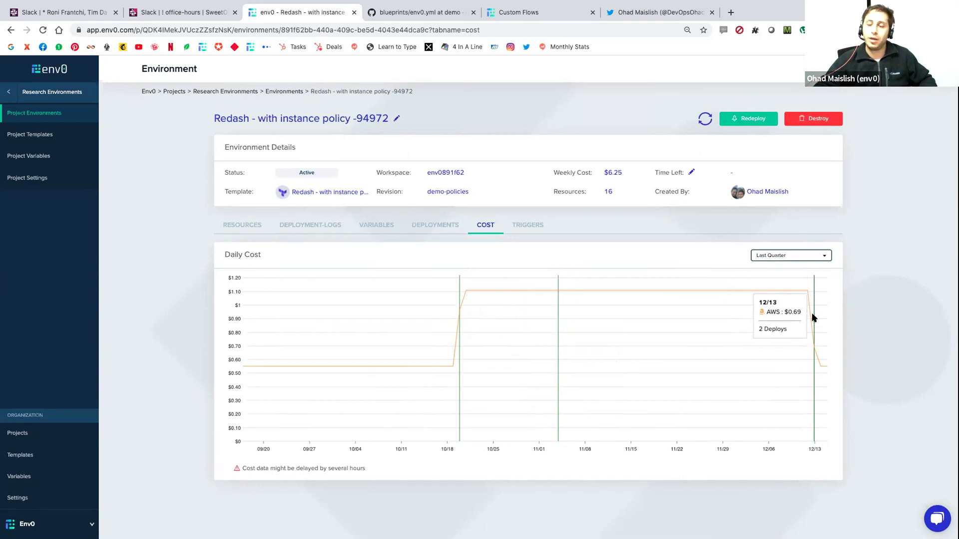
# Step: Open the deployment started at 20/10/20 10:57:06 from the environment's deployment history and expand its Terraform Plan log
pyautogui.click(438, 228)
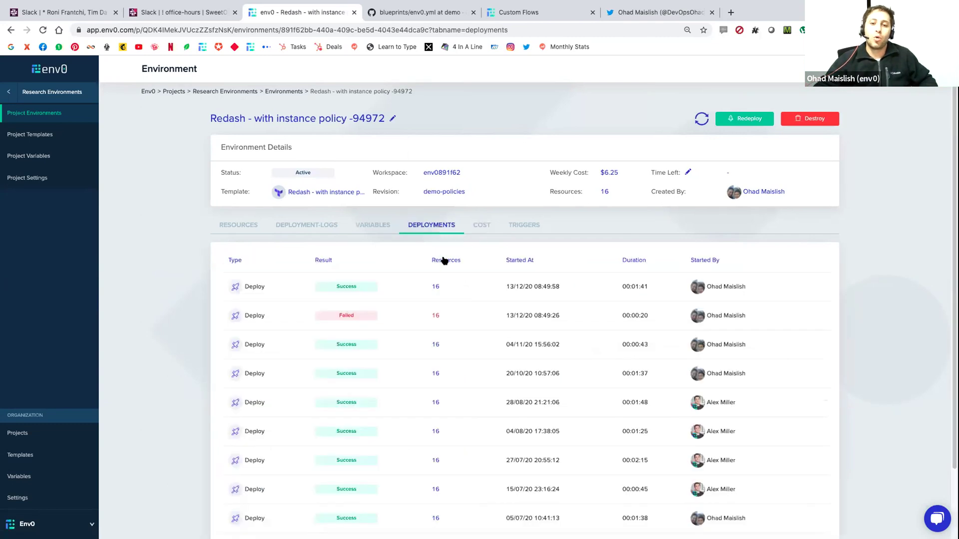
pyautogui.click(497, 372)
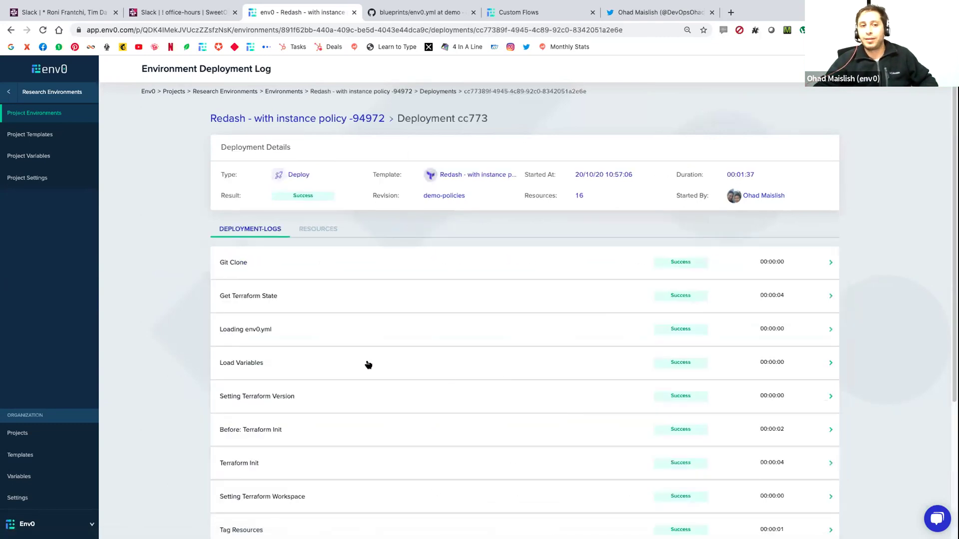
pyautogui.scroll(-4, 293, 400)
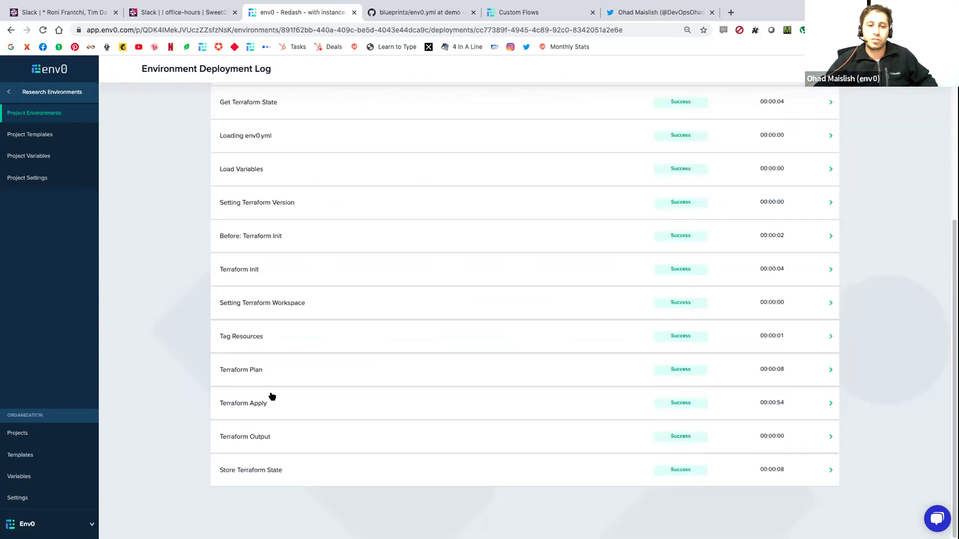
pyautogui.click(249, 373)
# Step: Find and highlight the instance_type change of redash-instance in the Terraform Plan log
pyautogui.scroll(-4, 325, 380)
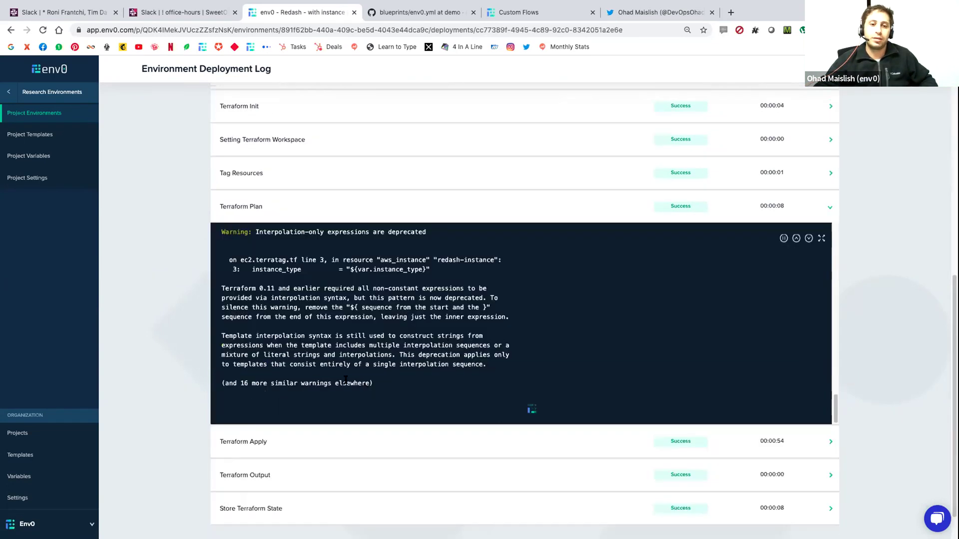
pyautogui.scroll(3, 358, 365)
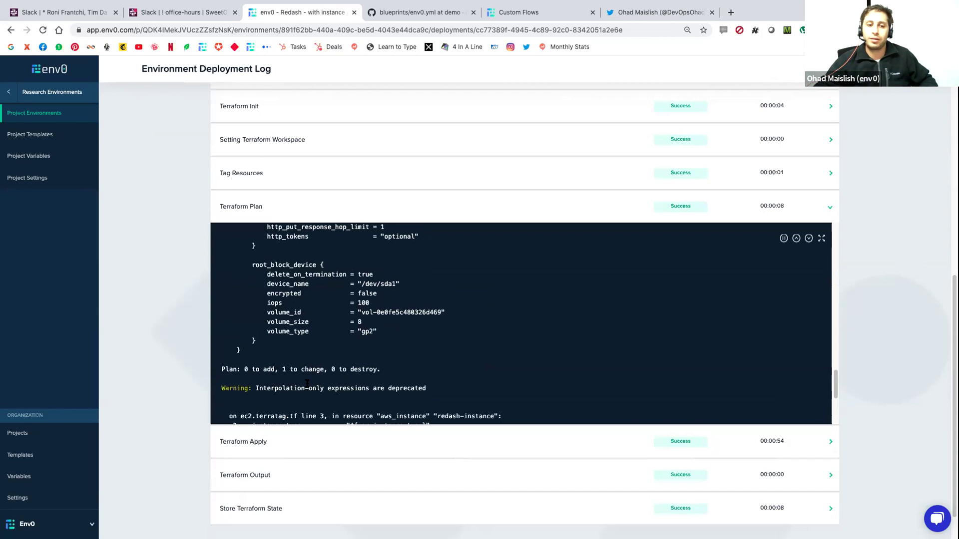
pyautogui.scroll(3, 307, 383)
pyautogui.scroll(-6, 300, 371)
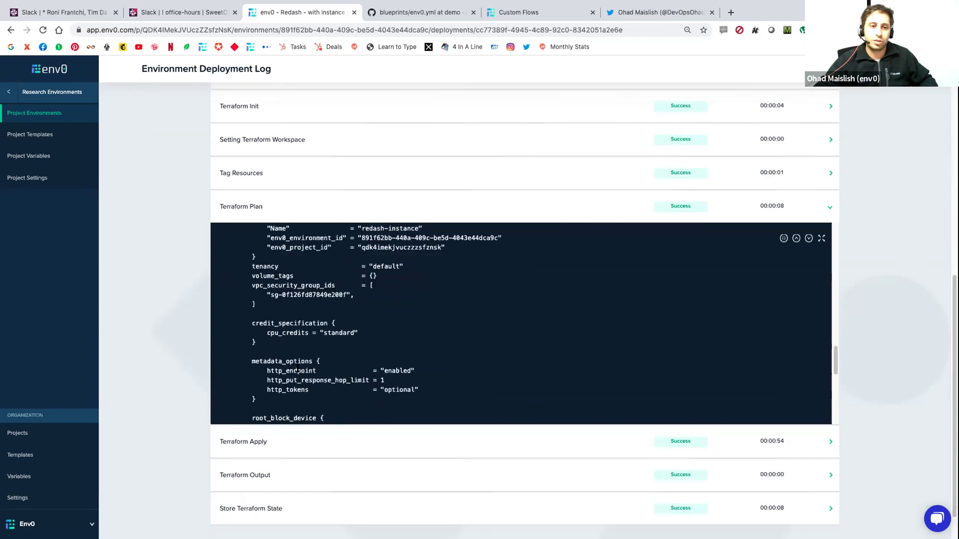
pyautogui.scroll(4, 297, 369)
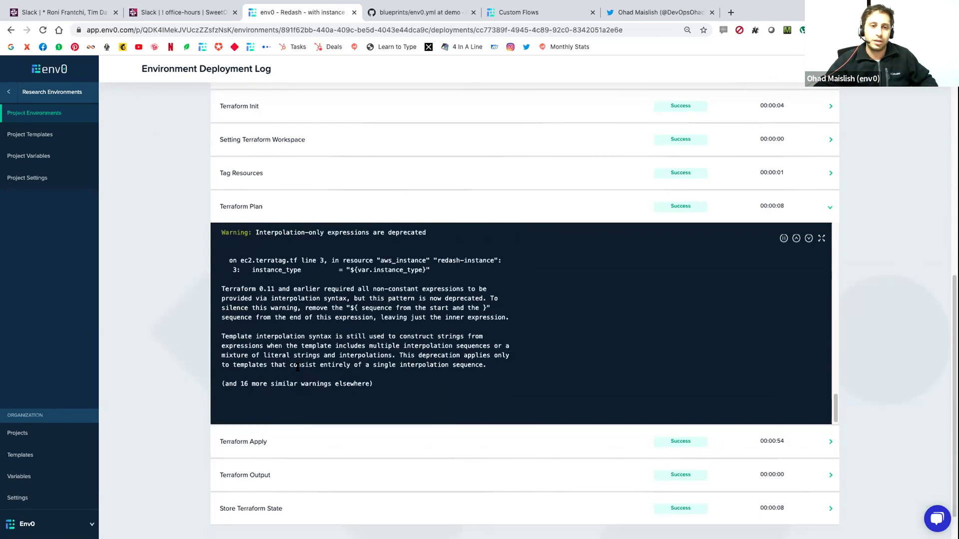
pyautogui.scroll(10, 309, 358)
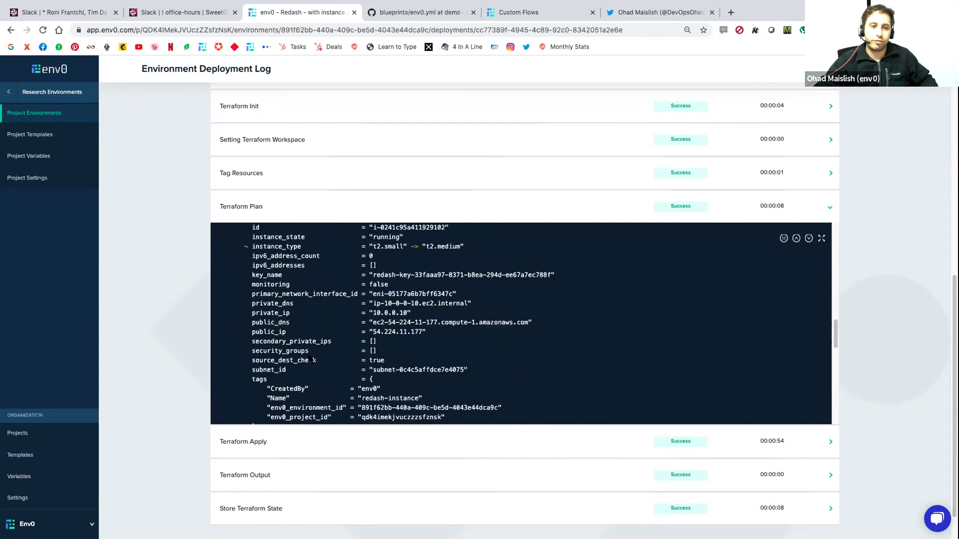
pyautogui.moveTo(365, 381); pyautogui.dragTo(481, 376)
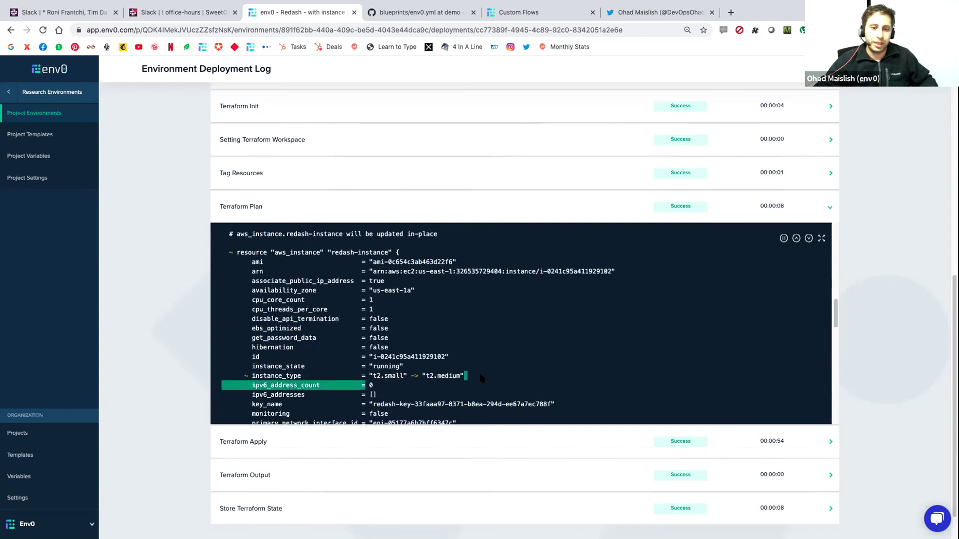
# Step: Reopen the Redash - with instance policy environment from the project environments and view its triggers and scheduling options
pyautogui.scroll(7, 178, 278)
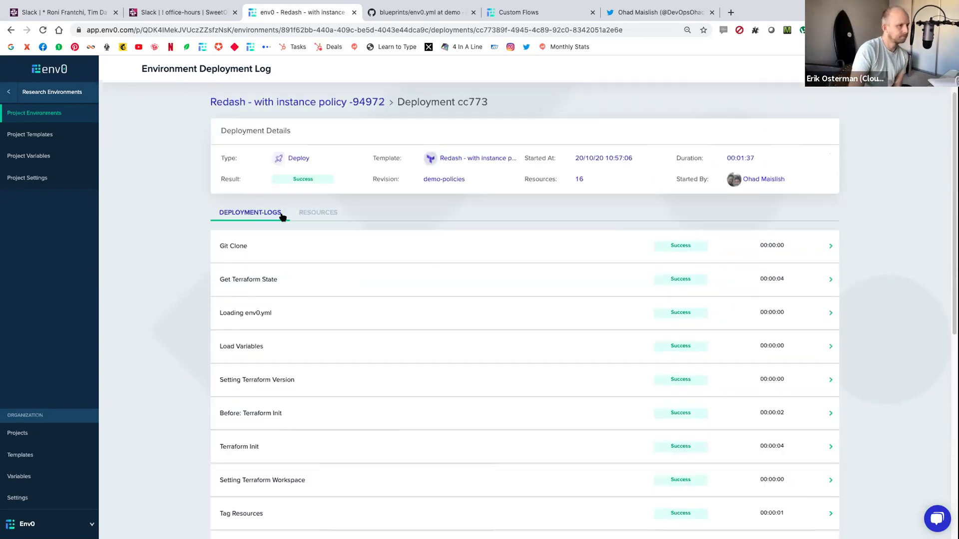
pyautogui.click(45, 116)
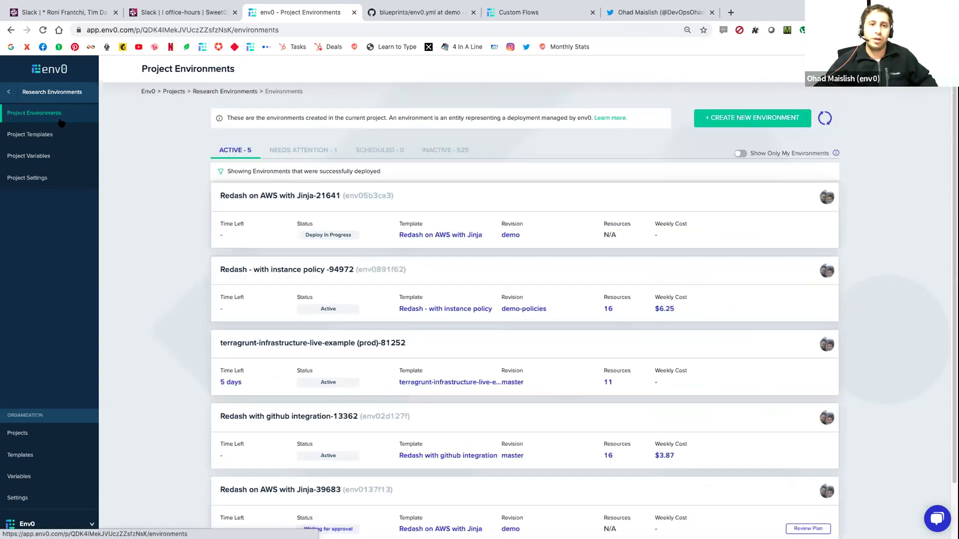
pyautogui.click(270, 270)
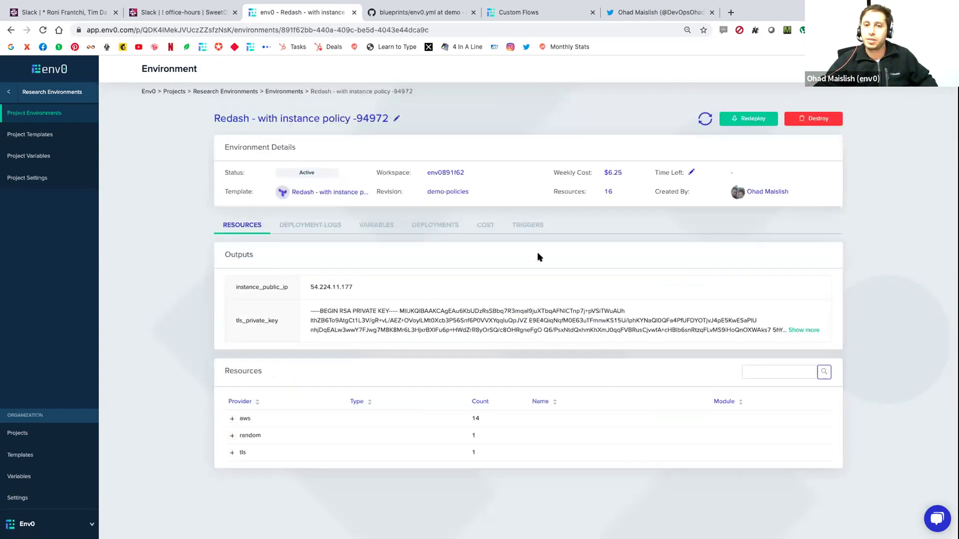
pyautogui.click(530, 225)
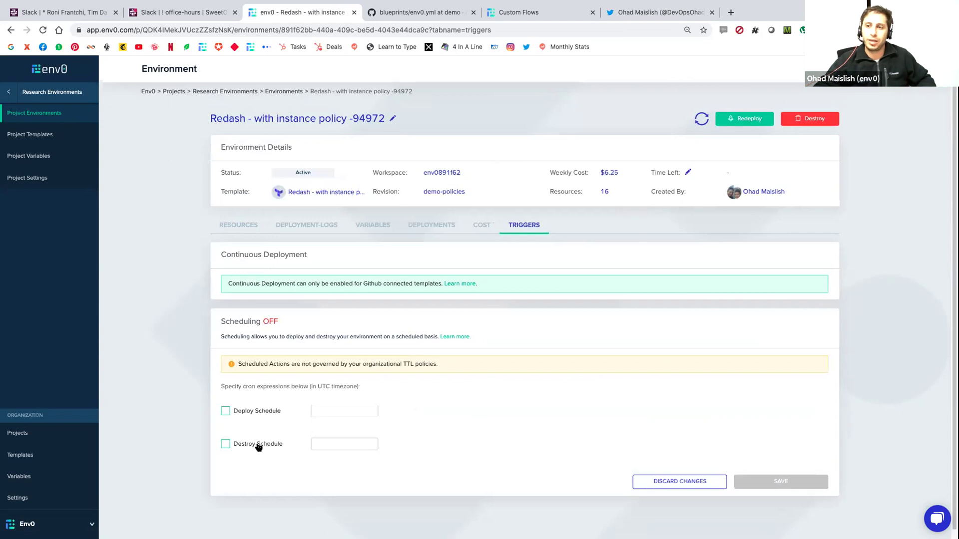
# Step: Open the redeploy form of the Redash on AWS with Jinja-21641 environment and check its revision choices and variables
pyautogui.click(41, 116)
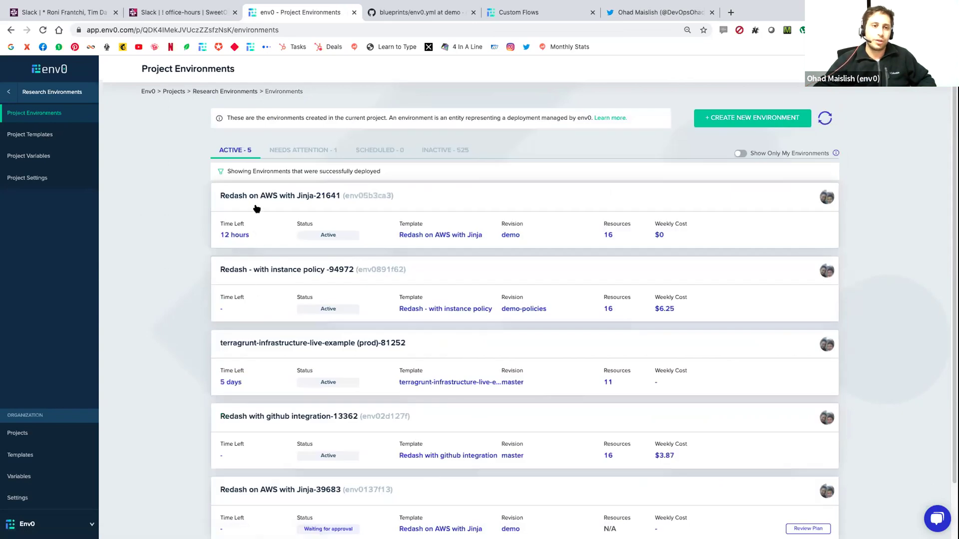
pyautogui.click(256, 209)
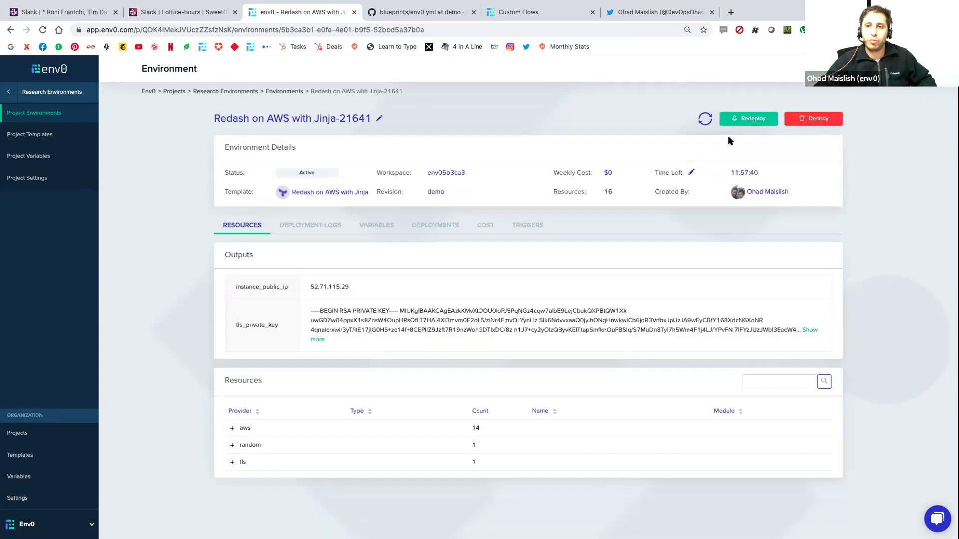
pyautogui.click(751, 120)
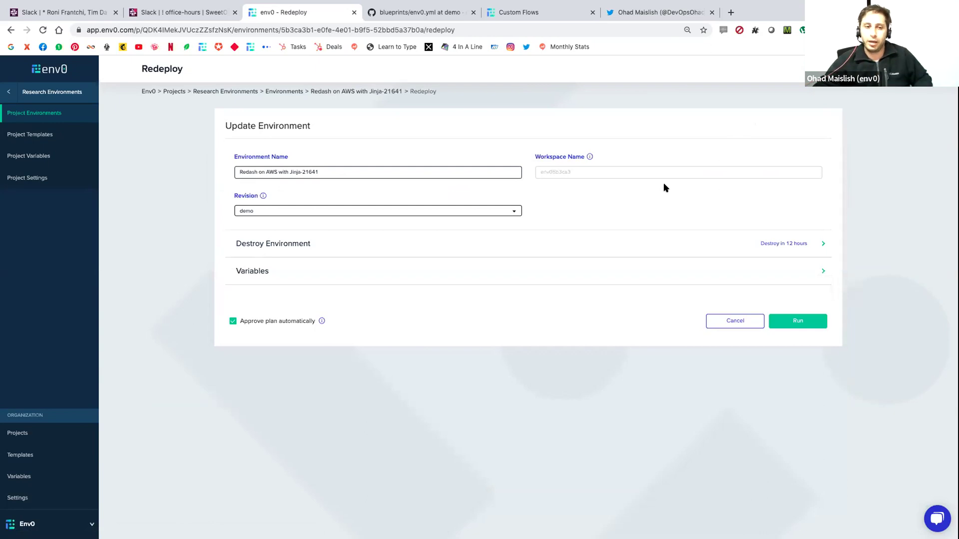
pyautogui.click(308, 211)
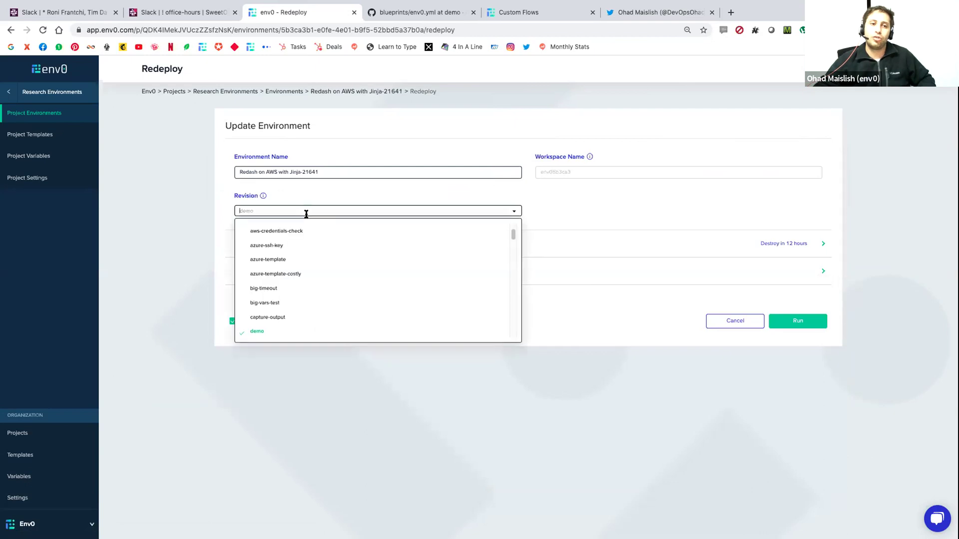
pyautogui.click(211, 250)
pyautogui.click(294, 278)
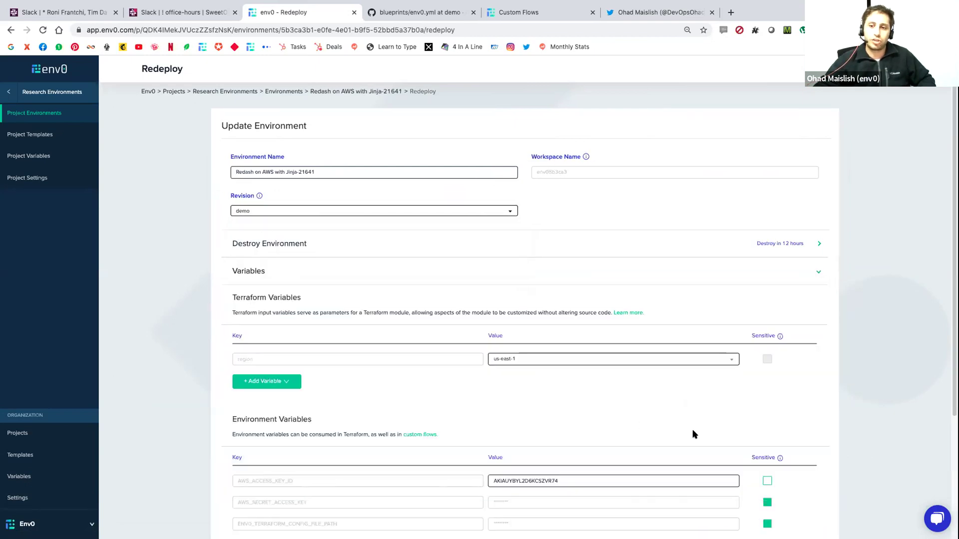
# Step: Leave the redeploy form and view the triggers of the Redash with github integration environment
pyautogui.click(40, 116)
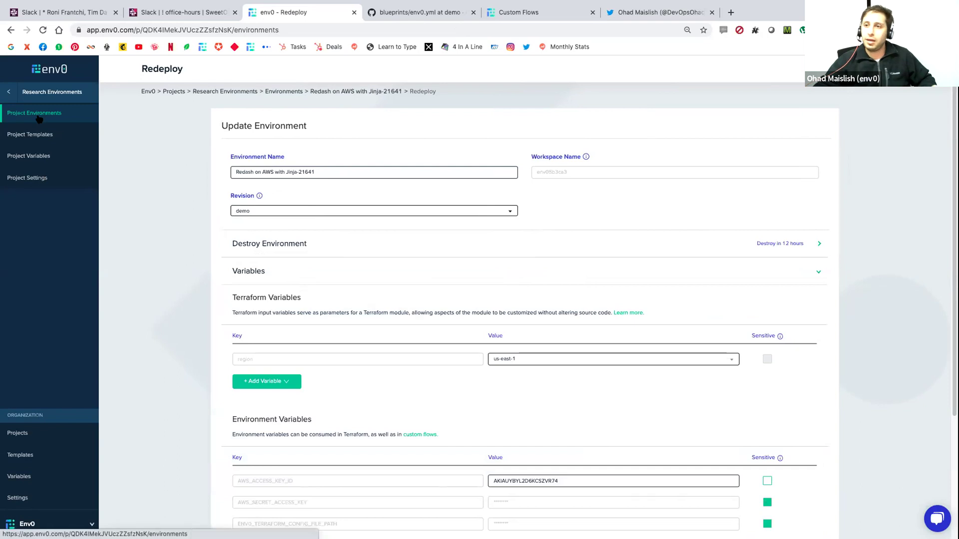
pyautogui.click(283, 421)
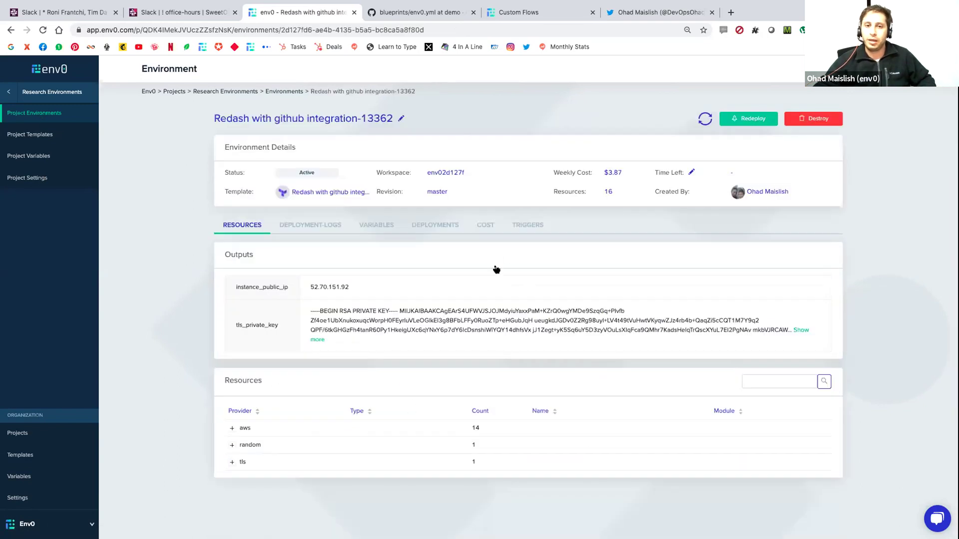
pyautogui.click(522, 225)
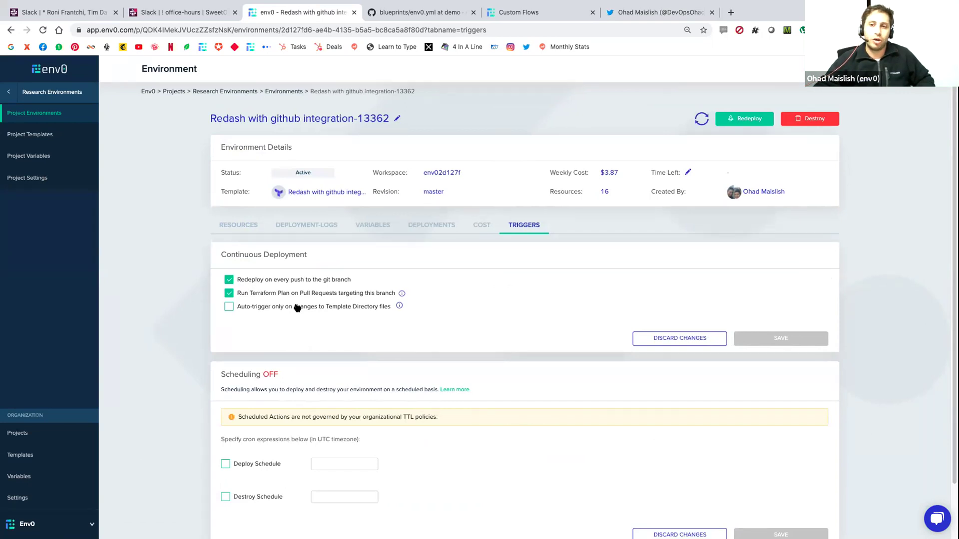
# Step: Open the Redash on AWS with Jinja-21641 environment from the project environments and set it to be destroyed after 3 days
pyautogui.click(52, 114)
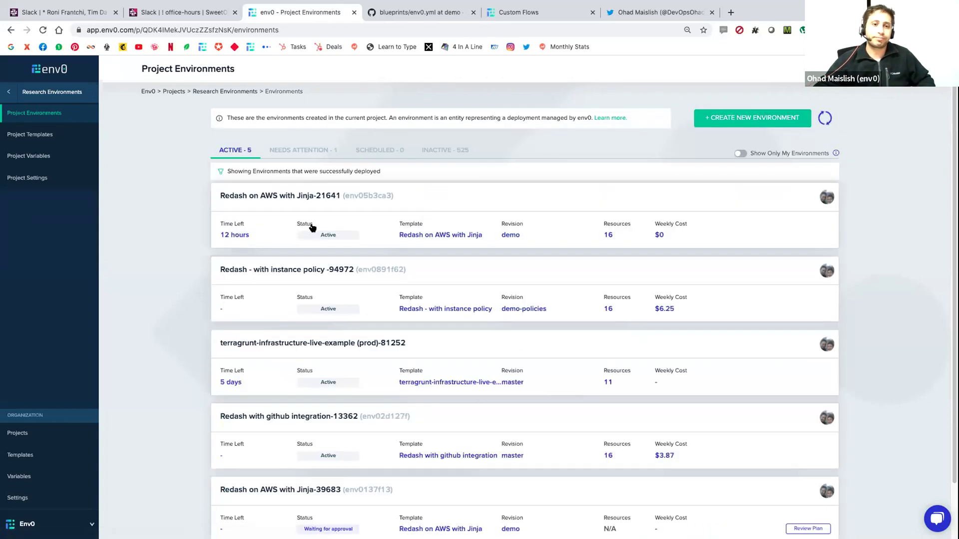
pyautogui.click(278, 203)
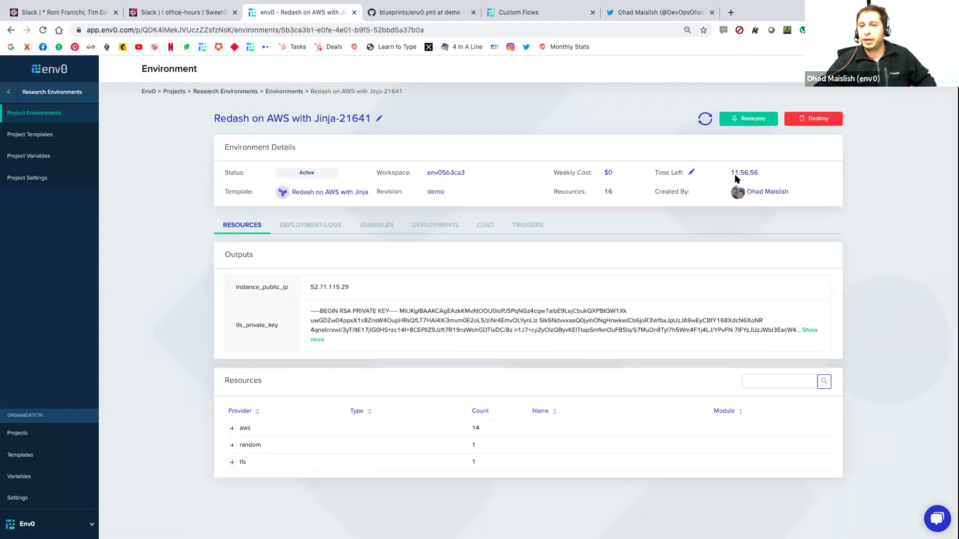
pyautogui.doubleClick(736, 172)
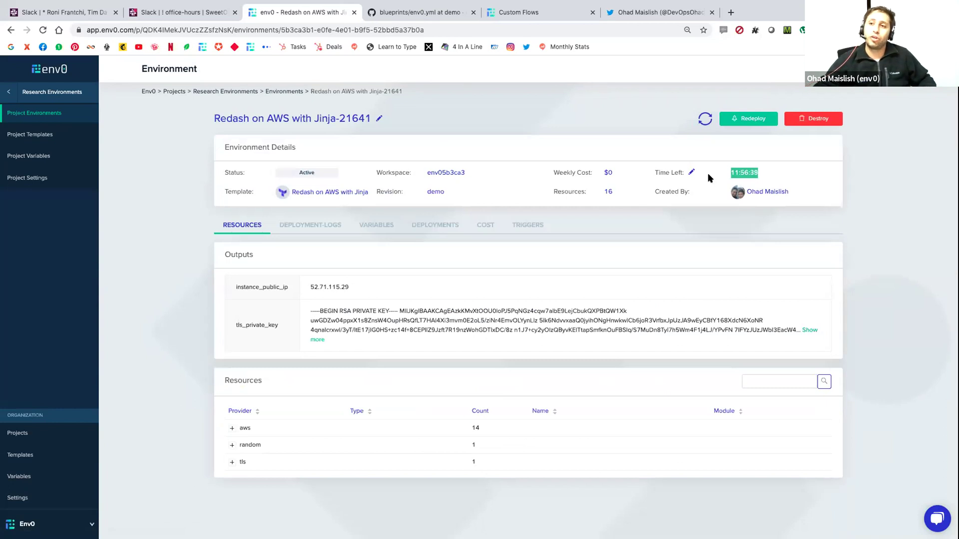
pyautogui.click(691, 172)
pyautogui.click(672, 111)
pyautogui.click(764, 112)
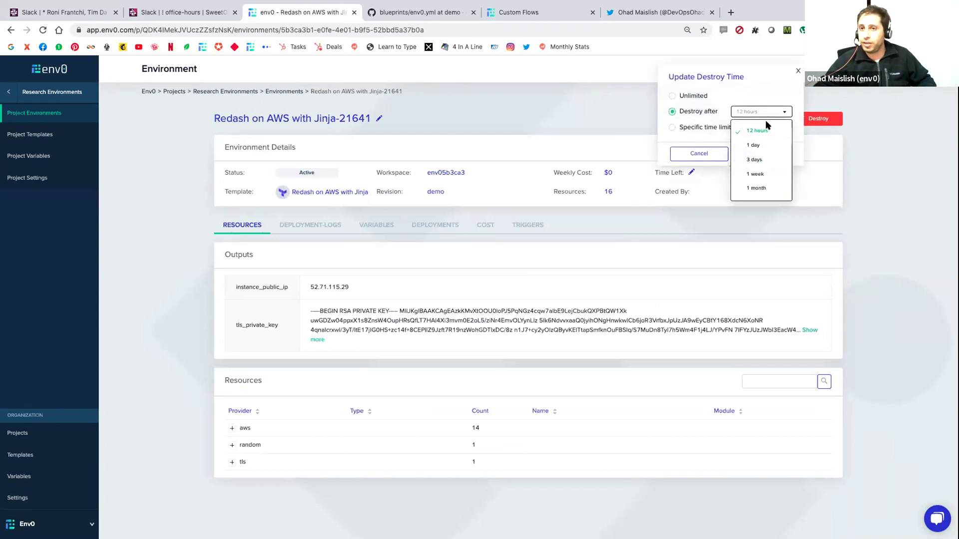
pyautogui.click(753, 160)
pyautogui.click(770, 155)
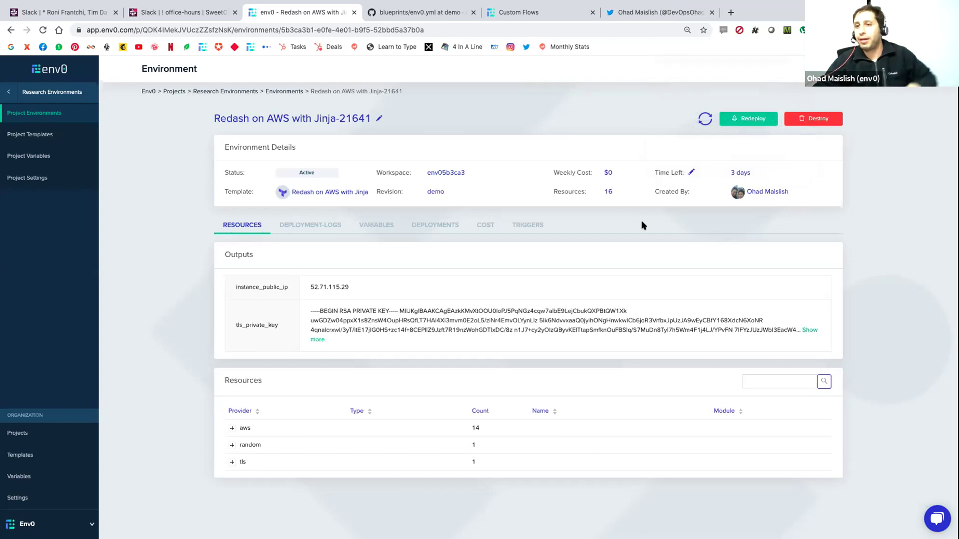
# Step: Open the Redash on AWS with Jinja-39683 environment from the project environments and review its Terraform Plan log
pyautogui.click(41, 114)
pyautogui.scroll(-1, 408, 383)
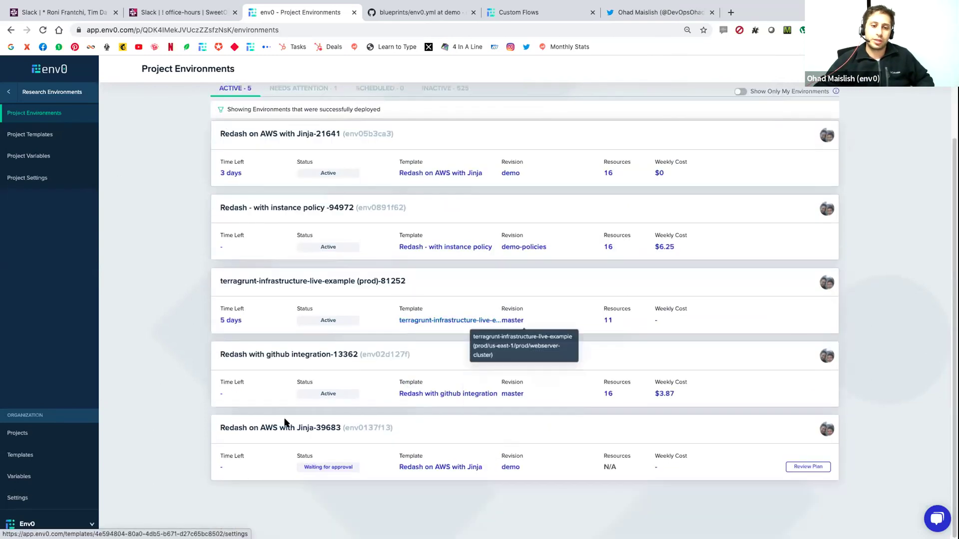
pyautogui.click(255, 428)
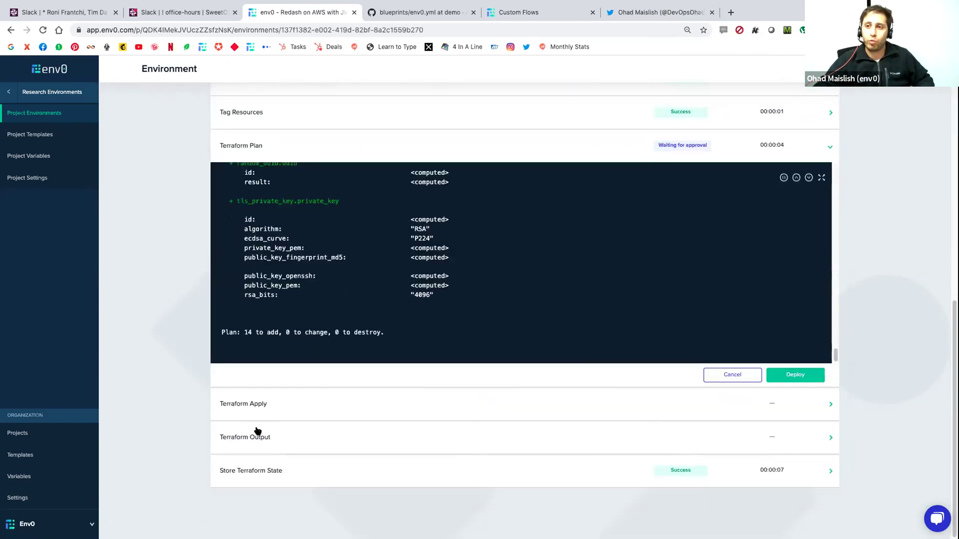
pyautogui.scroll(8, 258, 430)
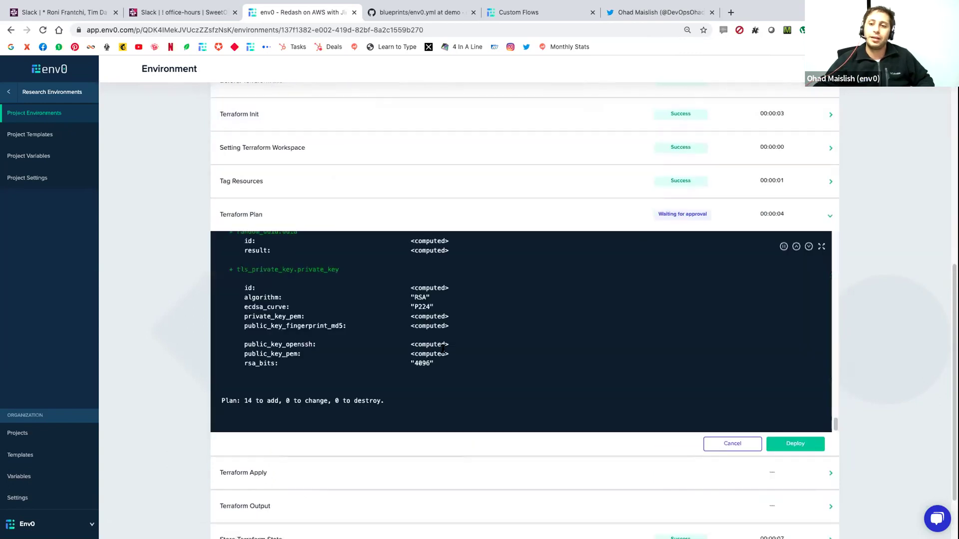
# Step: List the project environments that need attention and reopen the one waiting for approval
pyautogui.click(46, 114)
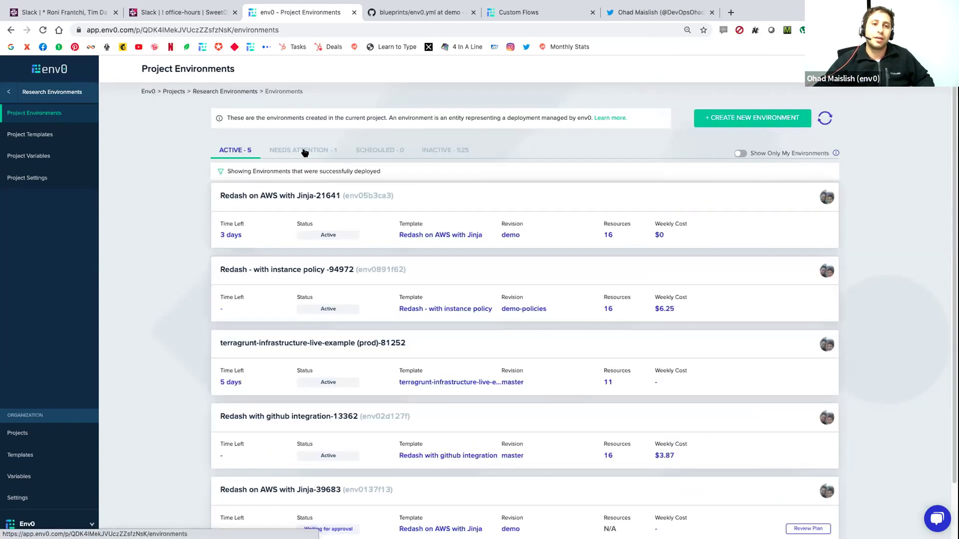
pyautogui.click(306, 150)
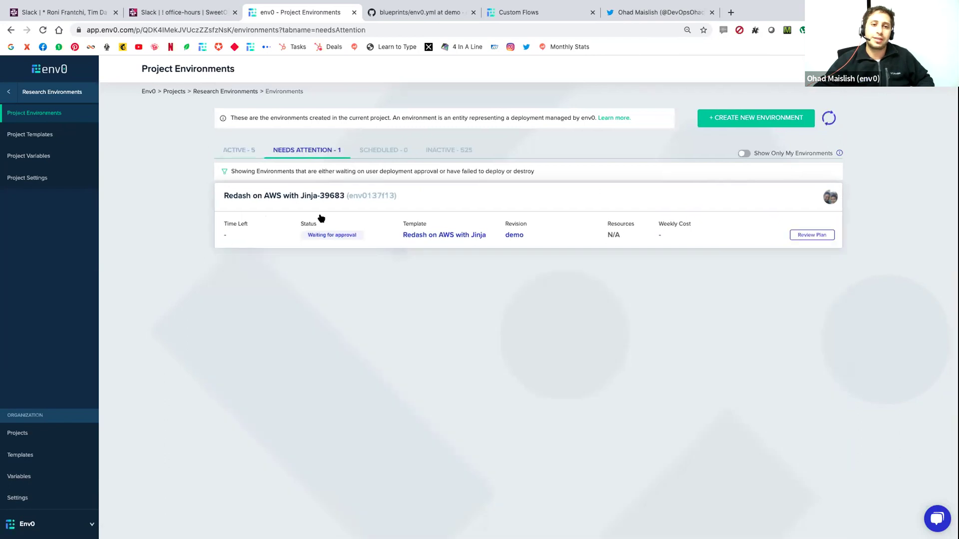
pyautogui.click(261, 201)
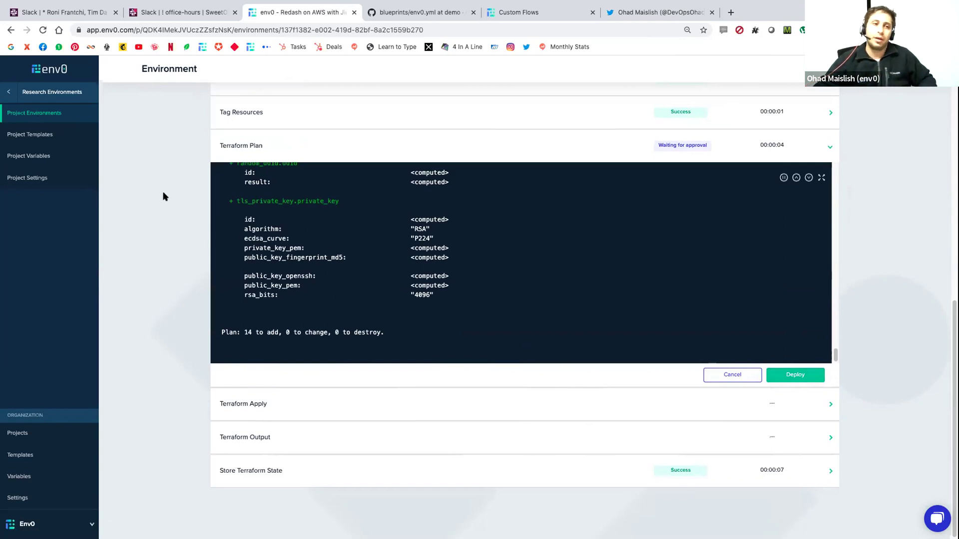
# Step: Highlight the Open Policy Agent example among the project templates and view the policies in the project settings
pyautogui.click(45, 135)
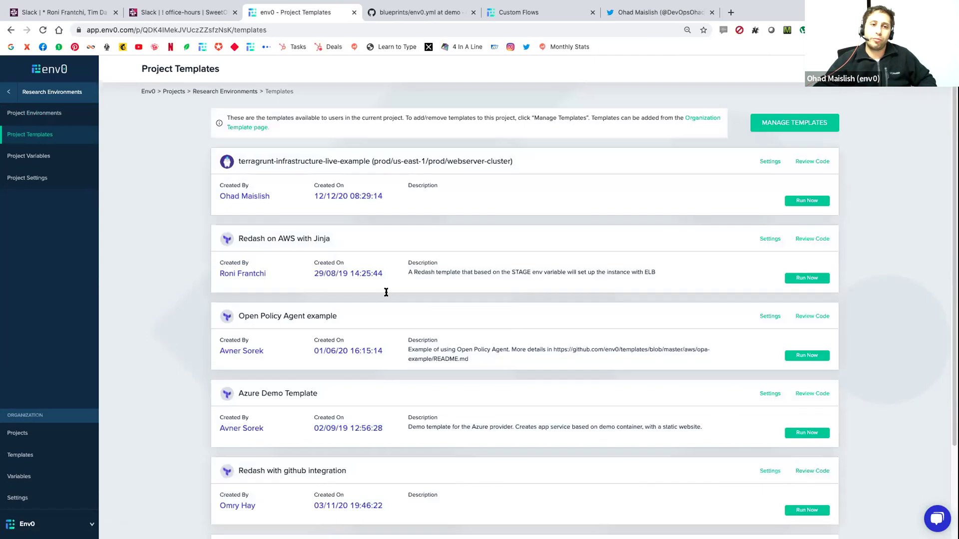
pyautogui.tripleClick(302, 316)
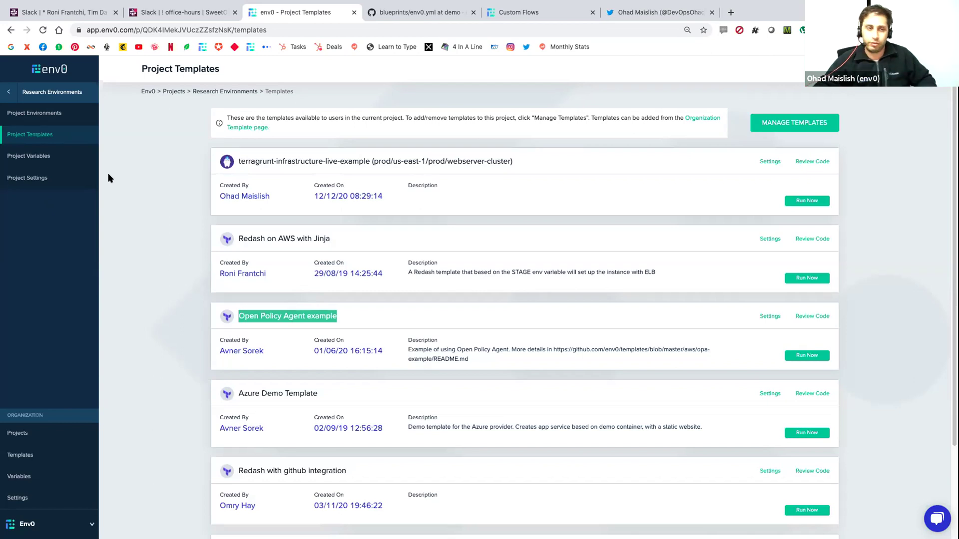
pyautogui.click(34, 113)
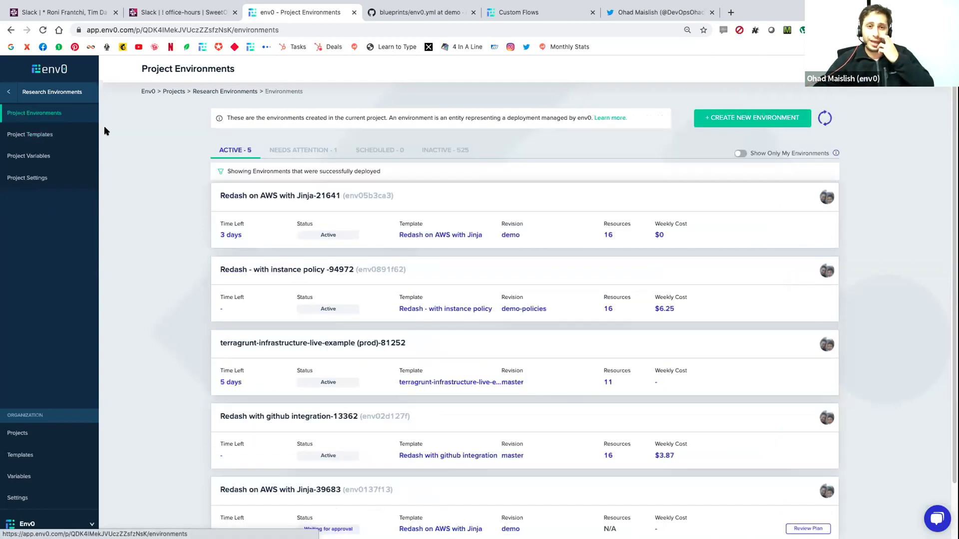
pyautogui.click(29, 176)
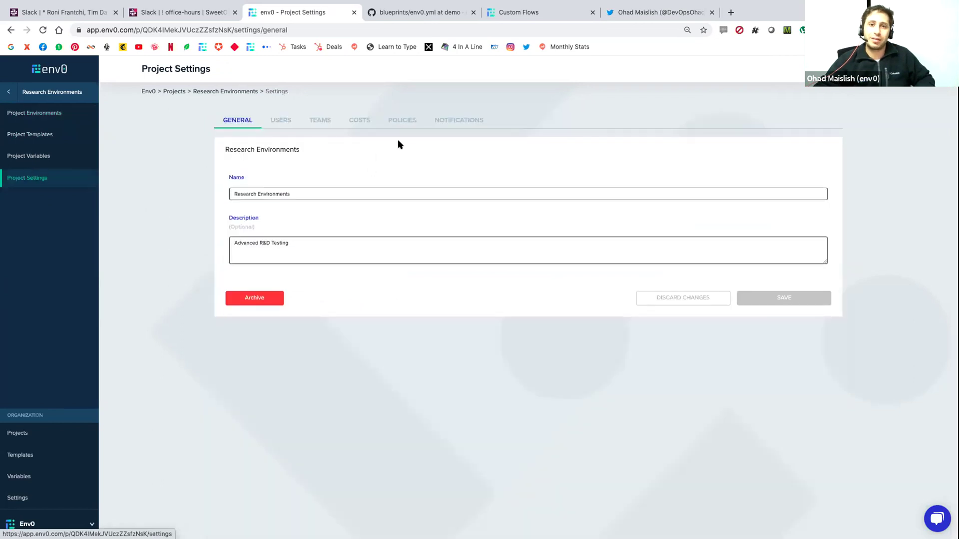
pyautogui.click(402, 123)
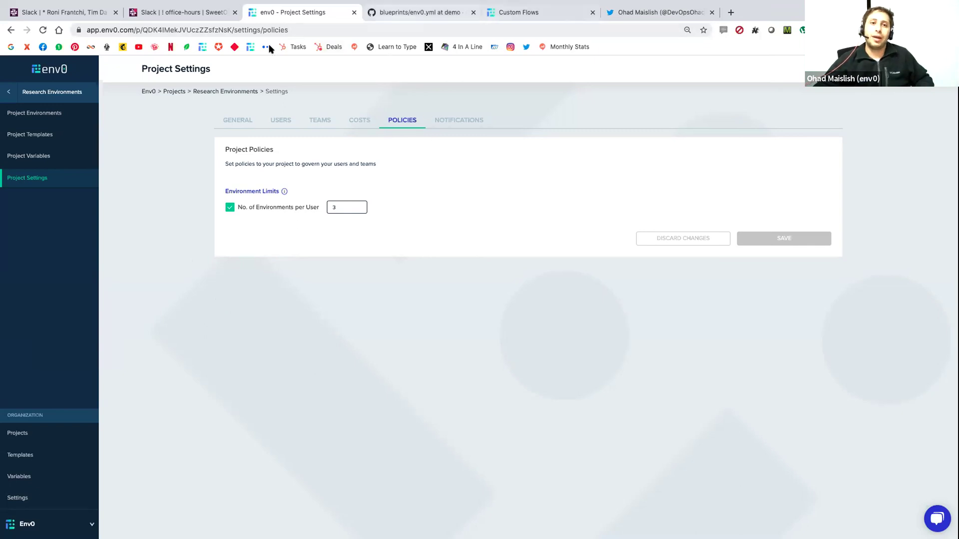
# Step: Open the pricing page of the env0 website and highlight the Pro plan details and the Basic plan's Unlimited Concurrent Runs feature
pyautogui.click(203, 48)
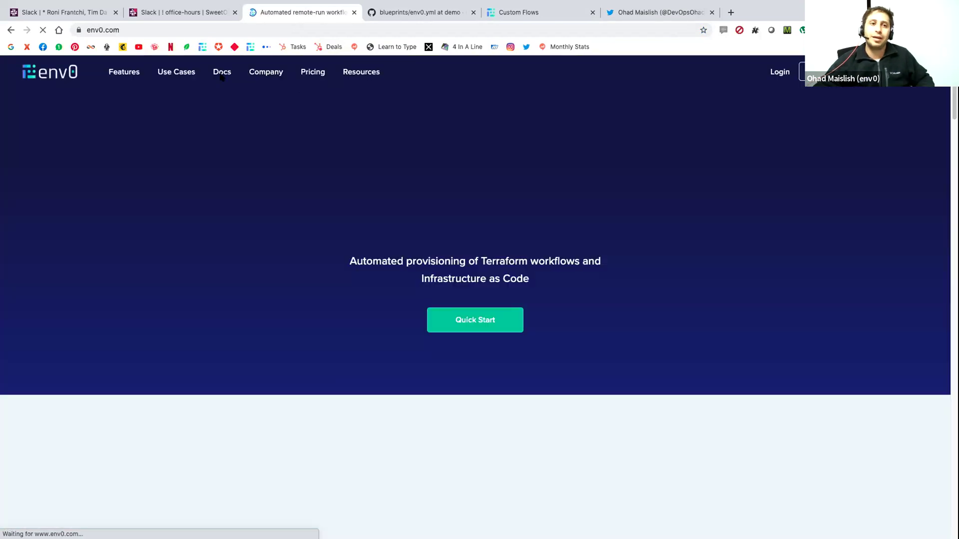
pyautogui.click(314, 73)
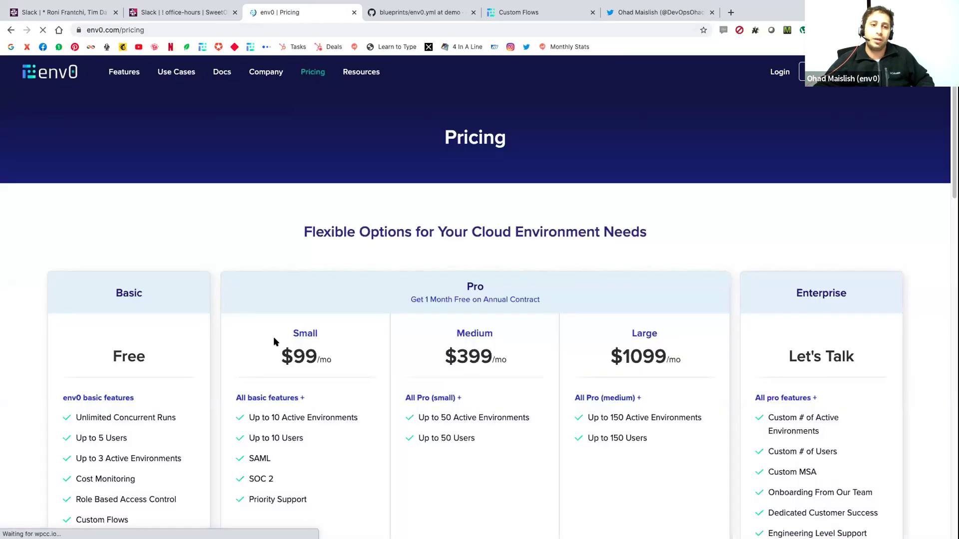
pyautogui.moveTo(274, 337); pyautogui.dragTo(265, 479)
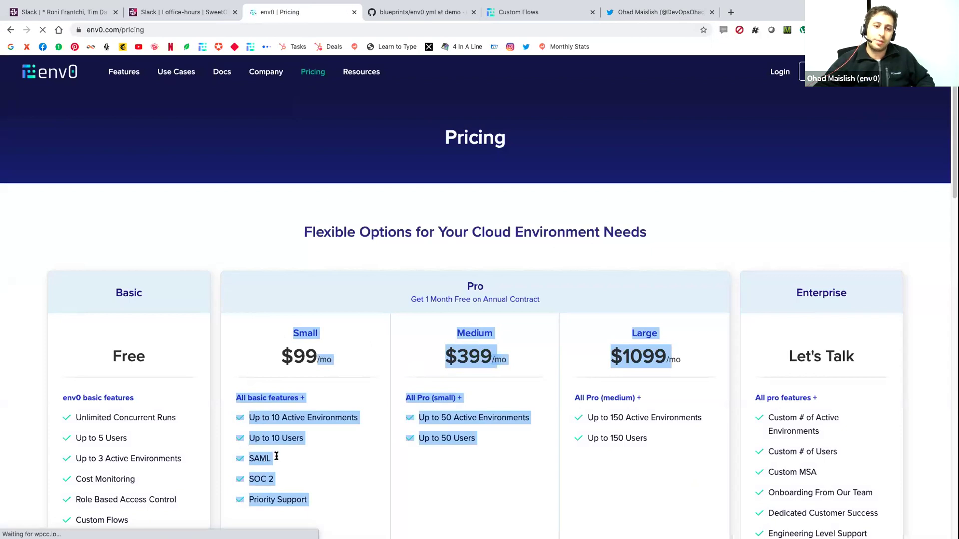
pyautogui.click(264, 255)
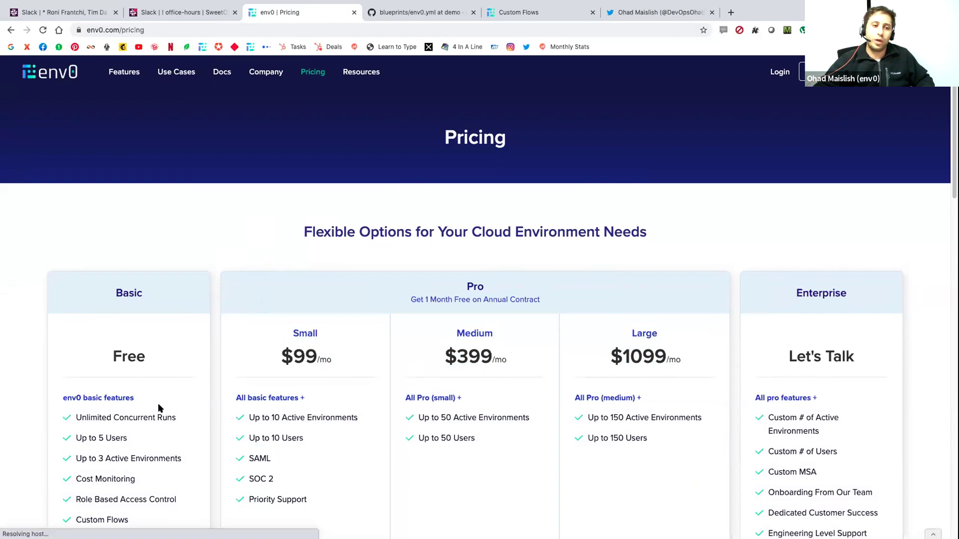
pyautogui.tripleClick(126, 418)
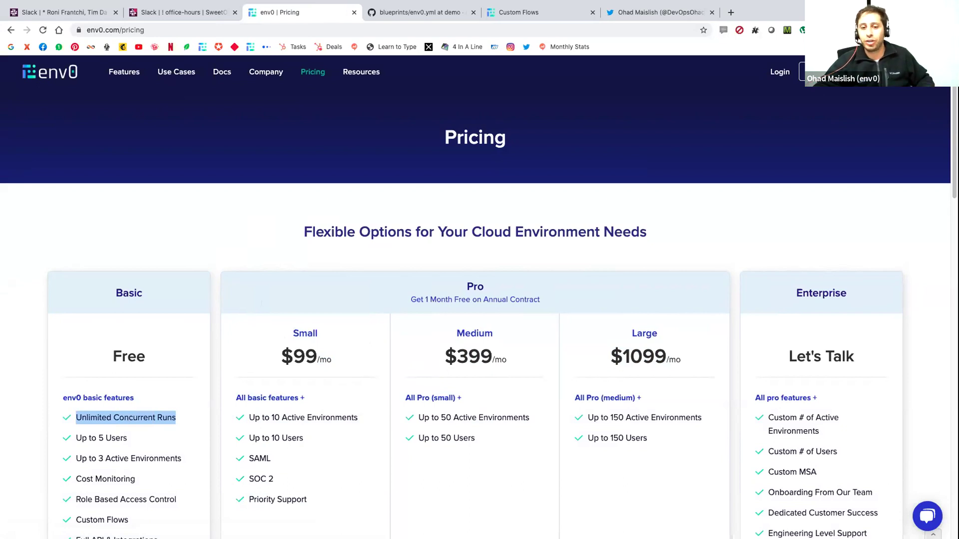
# Step: Switch to Preview and show the Where to Learn More slide
pyautogui.moveTo(698, 535)
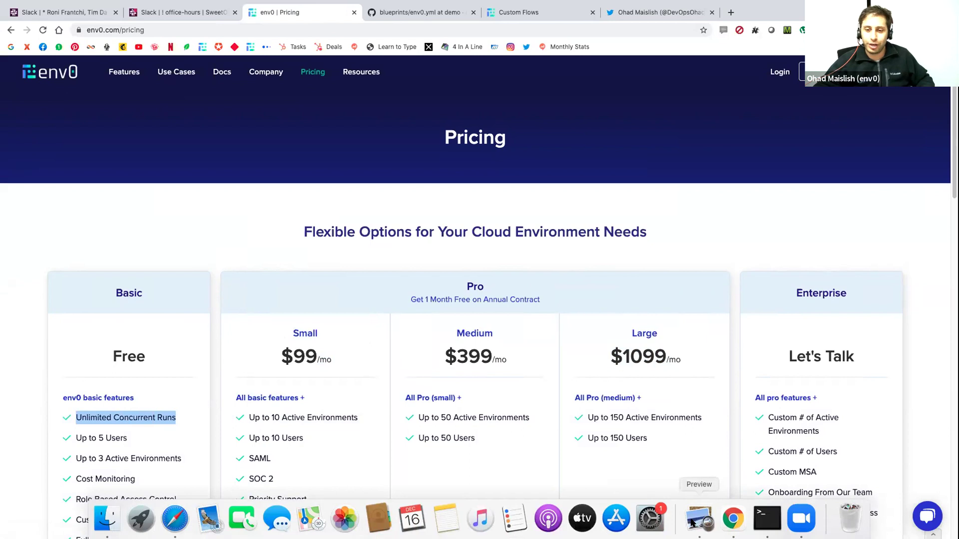
pyautogui.click(692, 522)
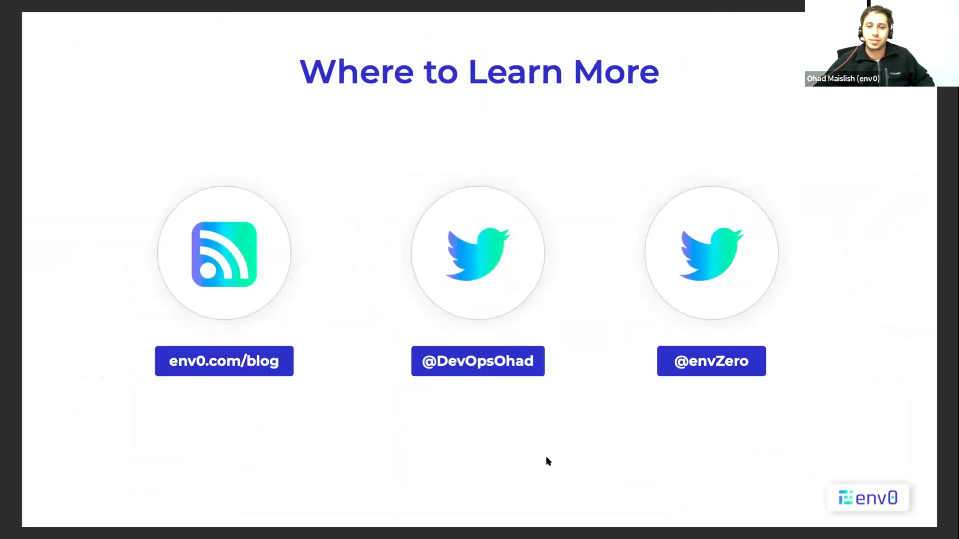